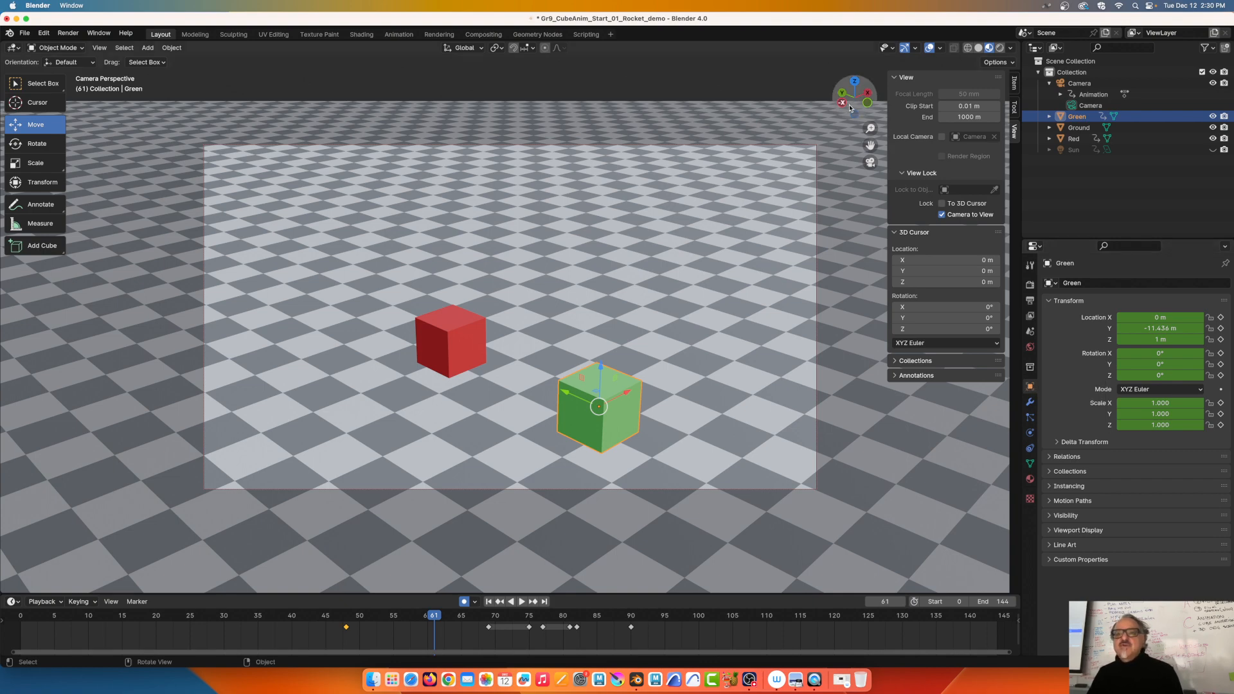
Switch to Left Orthographic view, recentre the cubes, and advance the playhead to frame 69
left_click(844, 104)
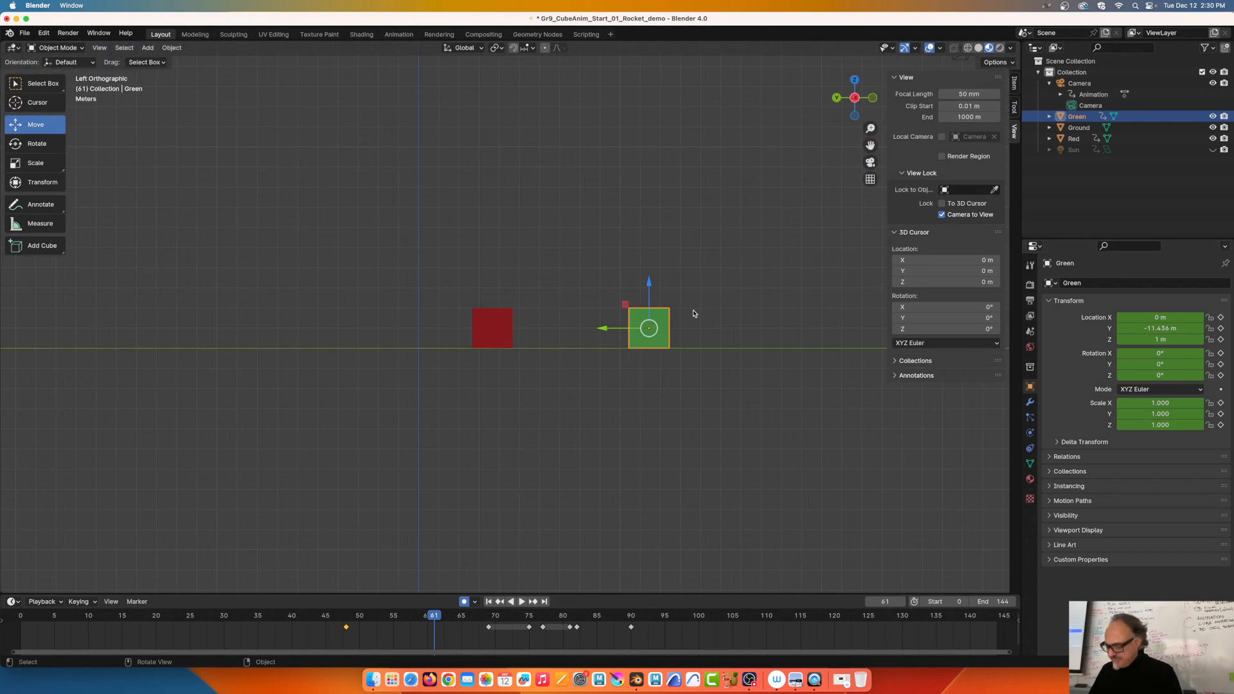
middle_click_drag(654, 247, 657, 334, "shift")
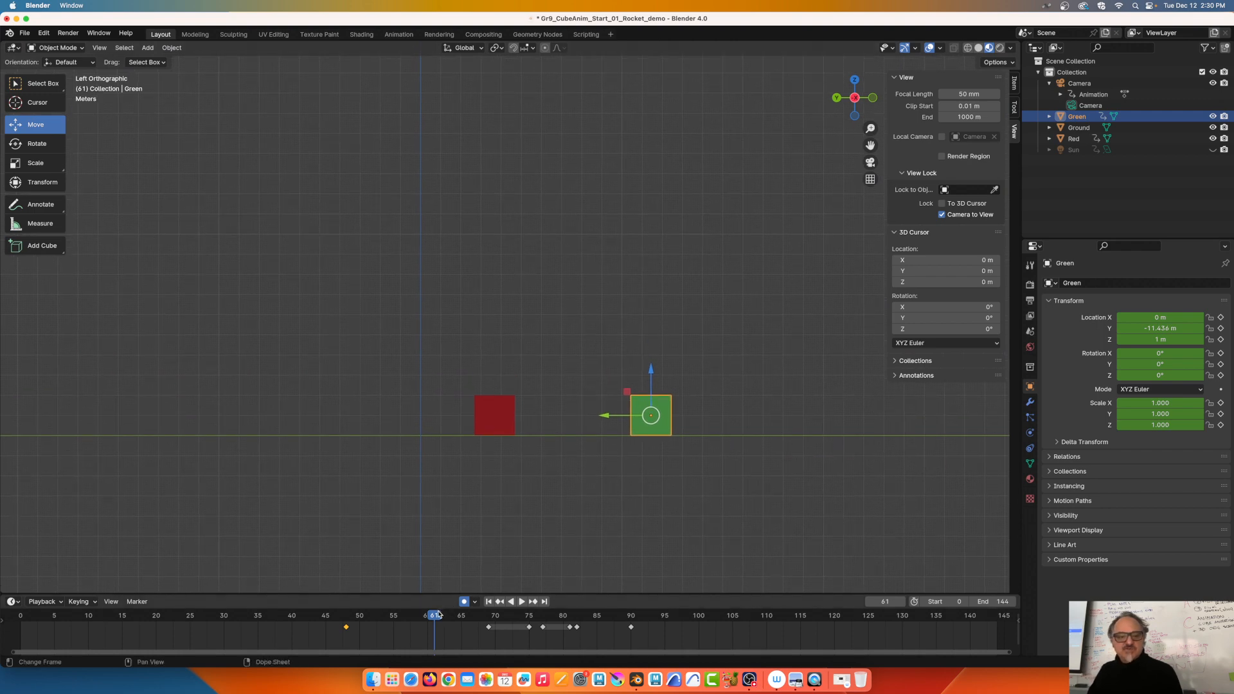
left_click_drag(438, 615, 486, 620)
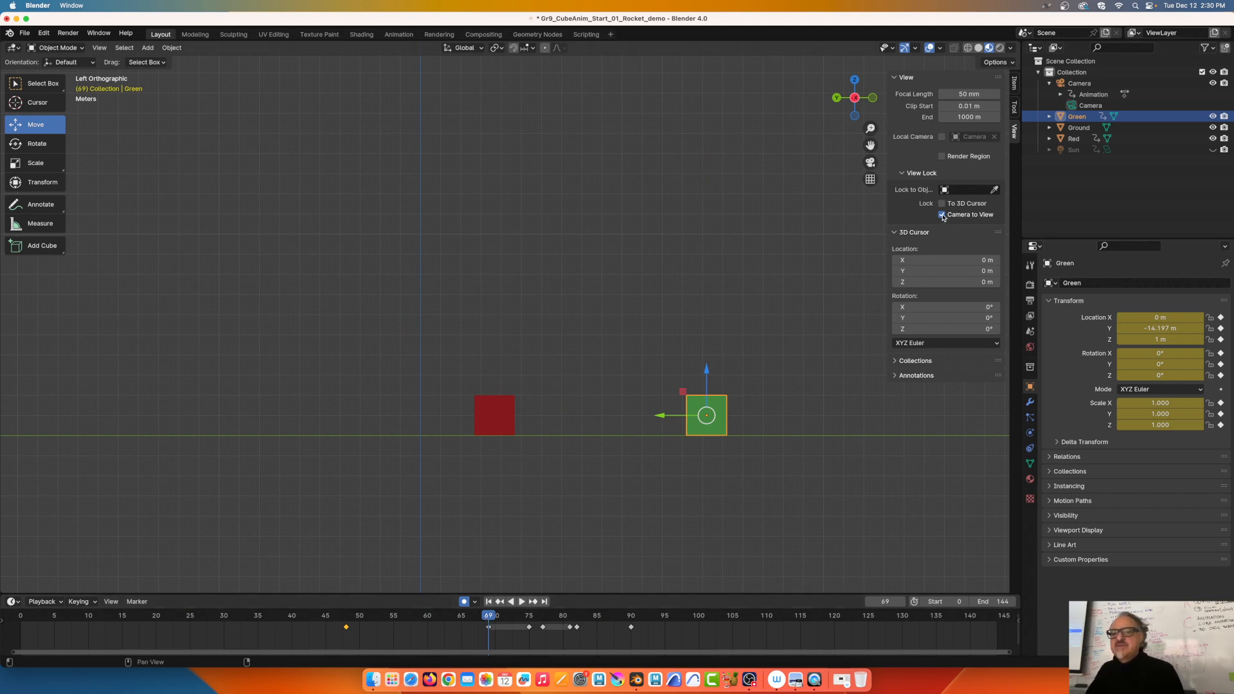
Hide the sidebar, deselect the green cube, and return to the camera view
key("n")
left_click(809, 223)
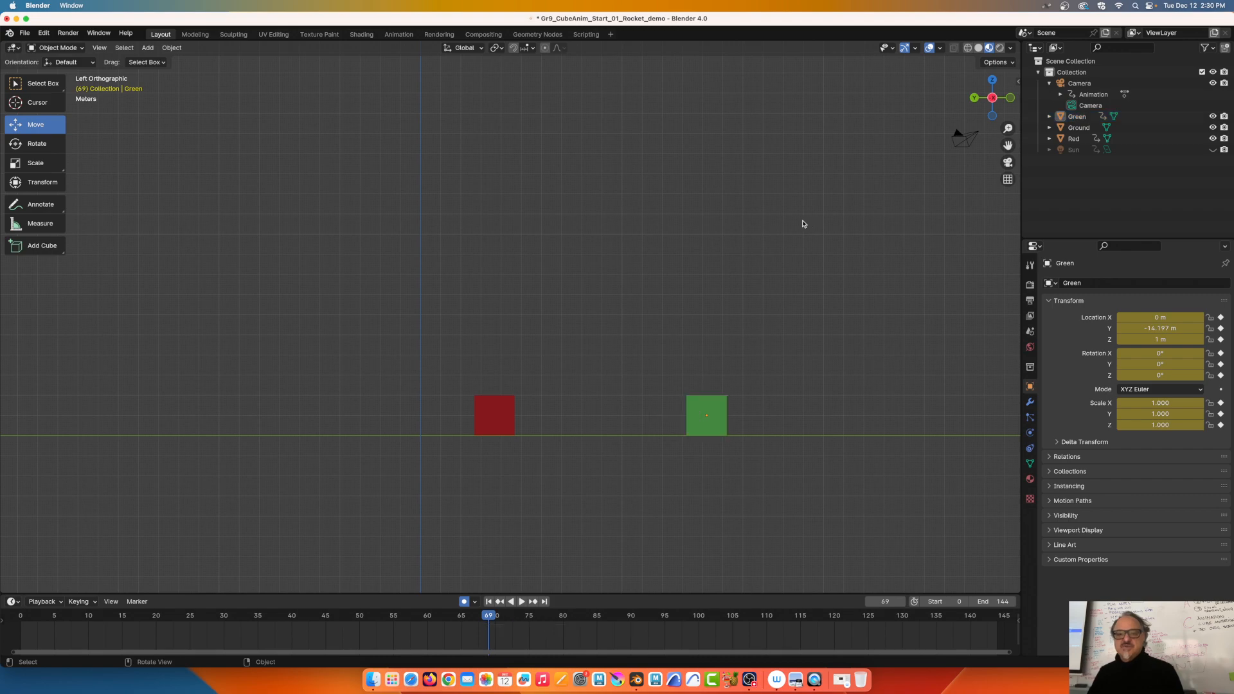
left_click(1007, 163)
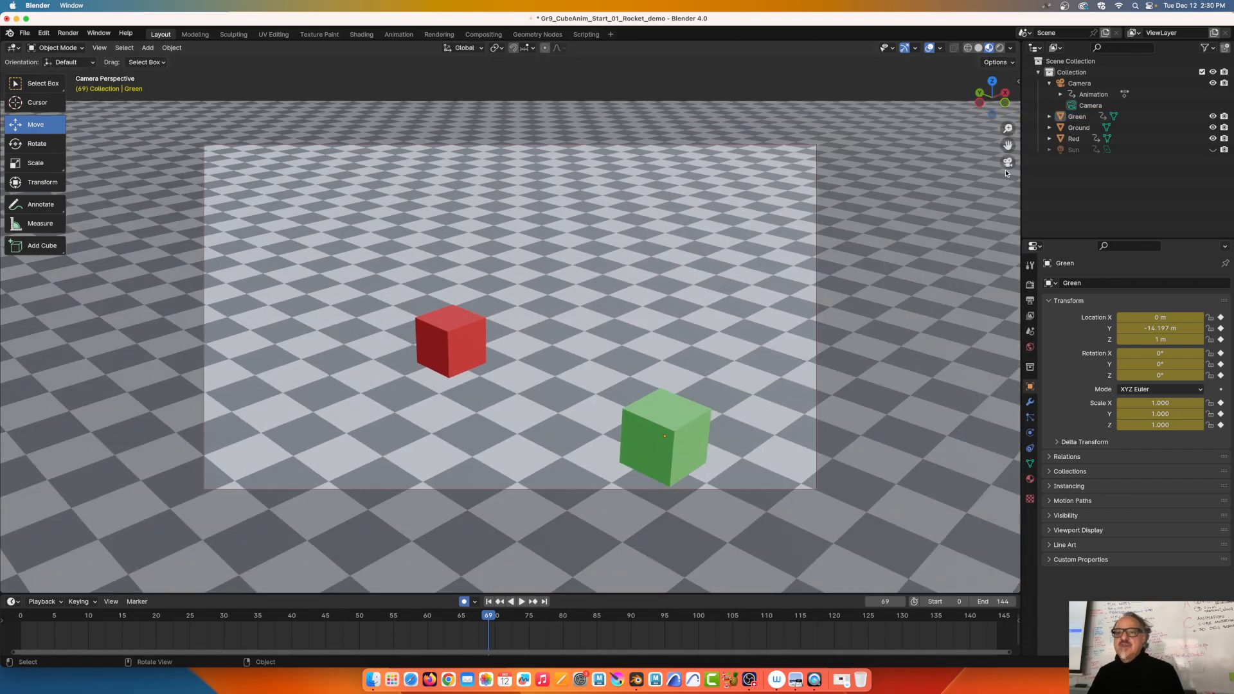
Reopen the sidebar and check the View tab's View Lock, with Camera to View on
key("n")
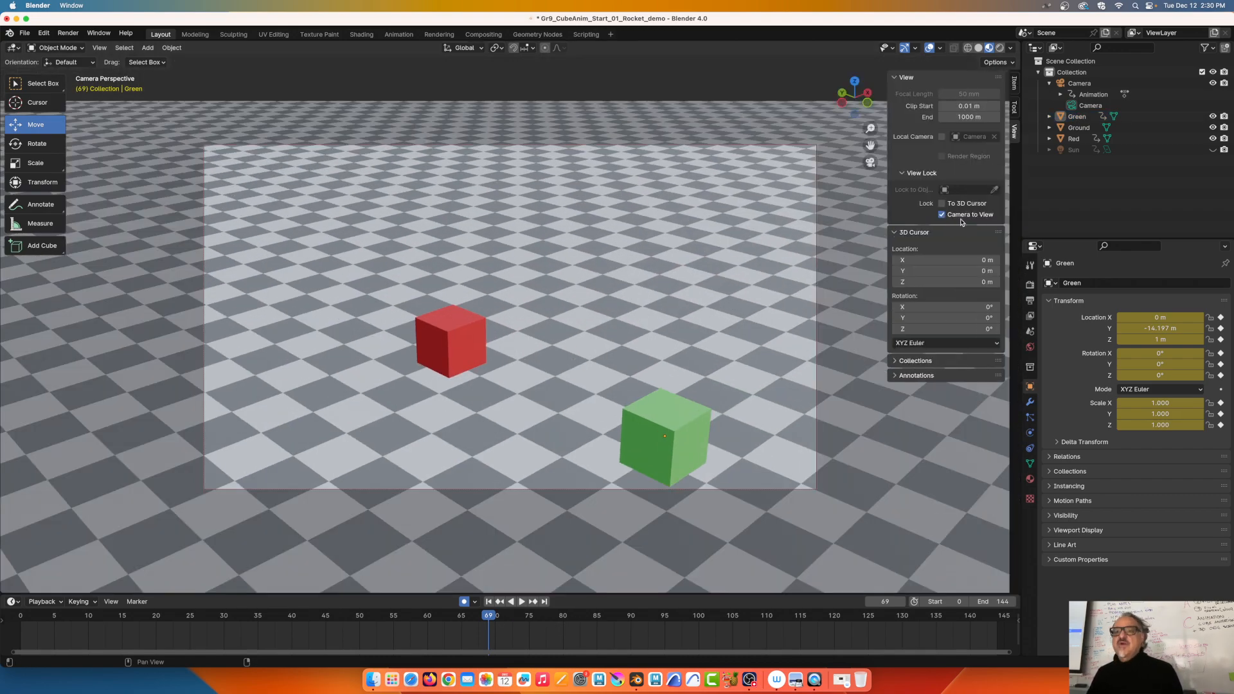
left_click(1015, 84)
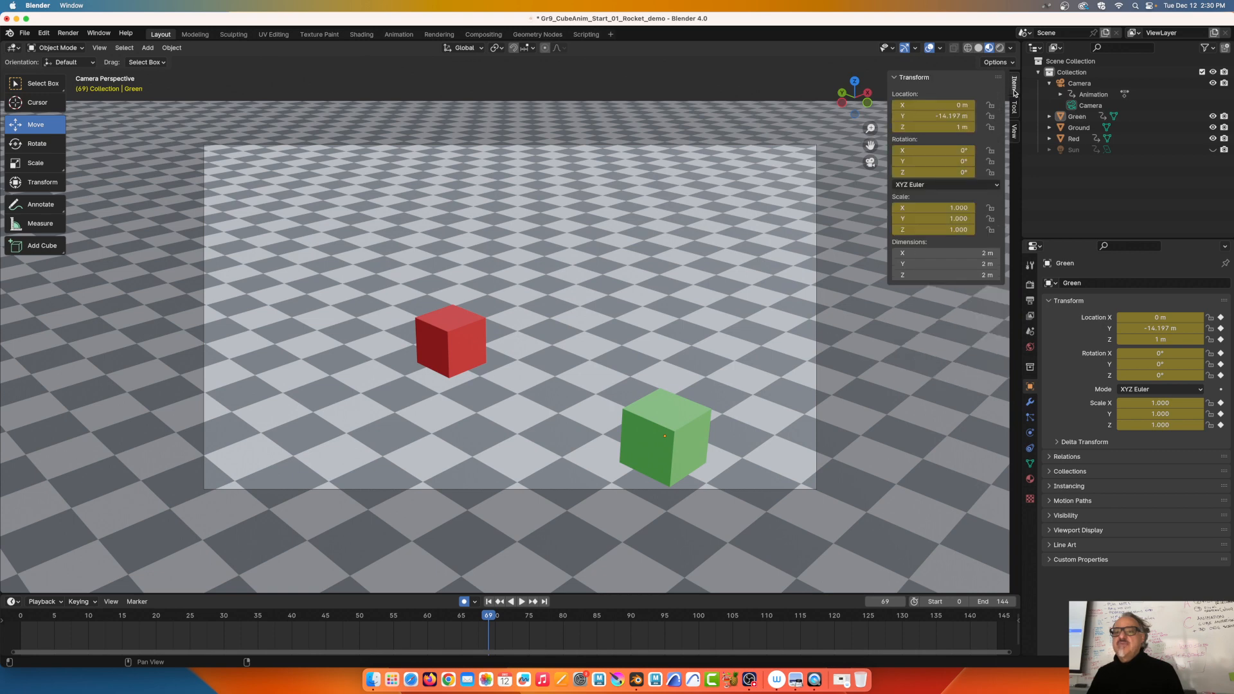
left_click(1015, 107)
left_click(1014, 131)
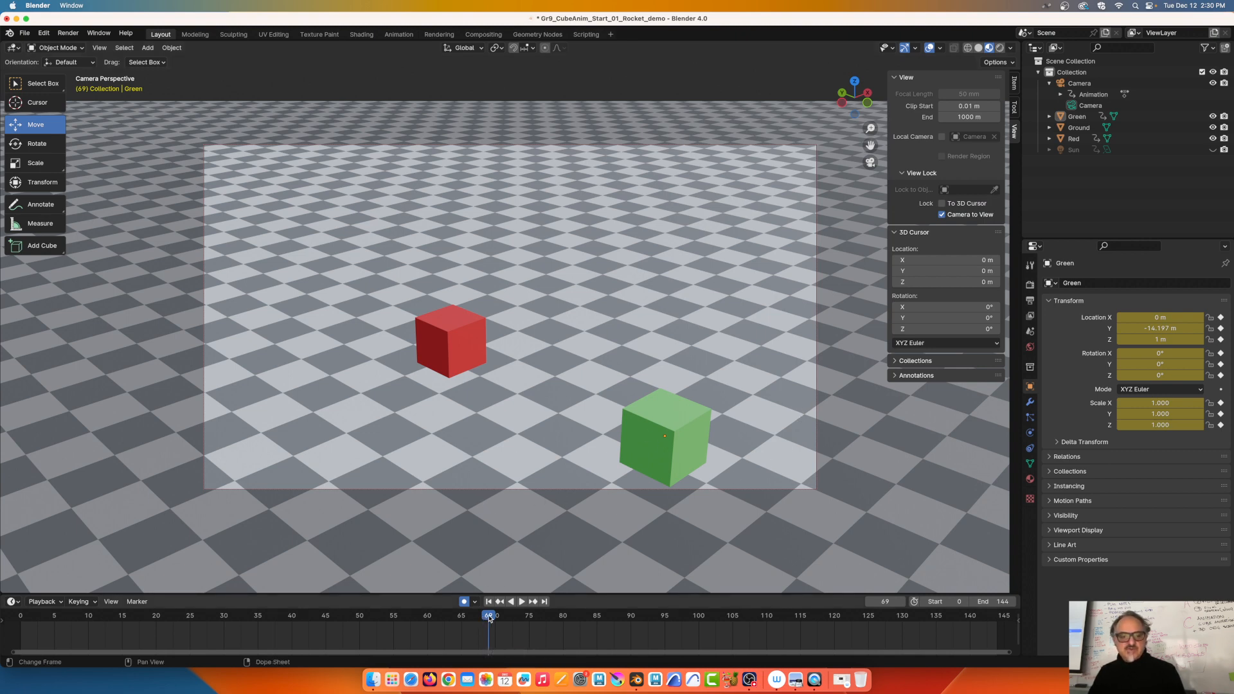
Scrub the playhead back to frame 48, with the green cube at Y −5.6975 m
left_click_drag(488, 618, 347, 639)
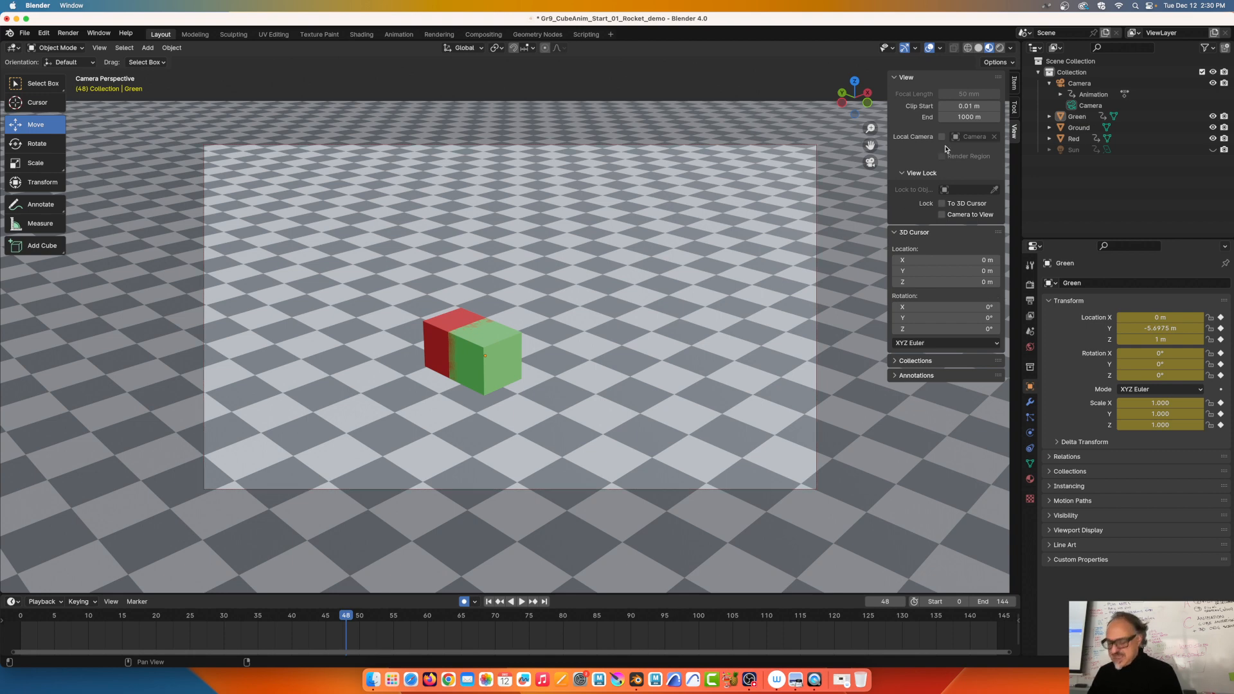
Set the render output folder to Documents/BlenderAnimationLessons in Output Properties
key("n")
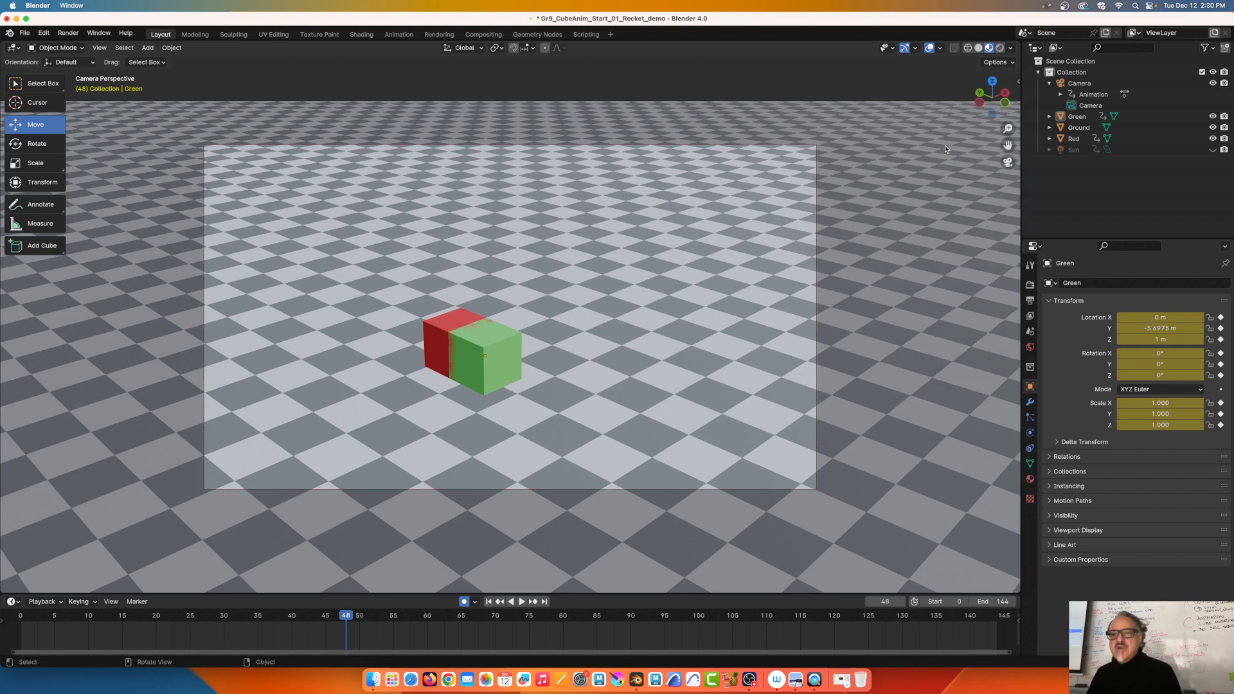
left_click(1030, 301)
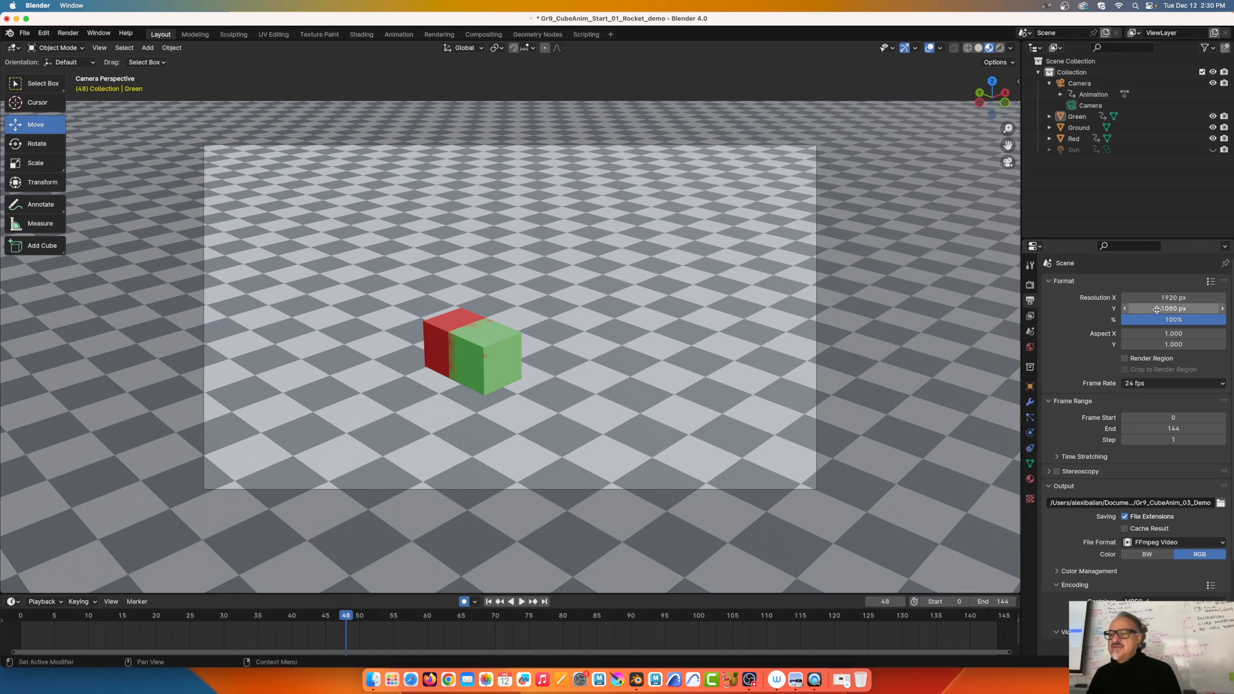
scroll(1125, 493, "down", 2)
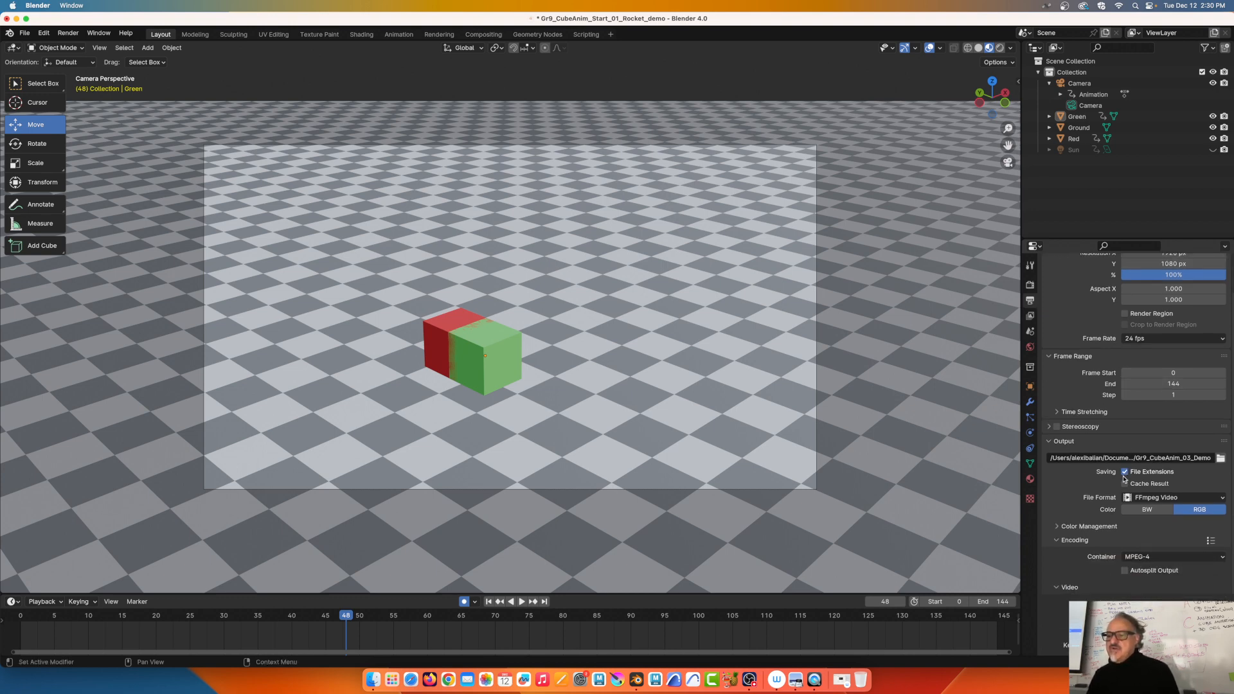
left_click(1220, 457)
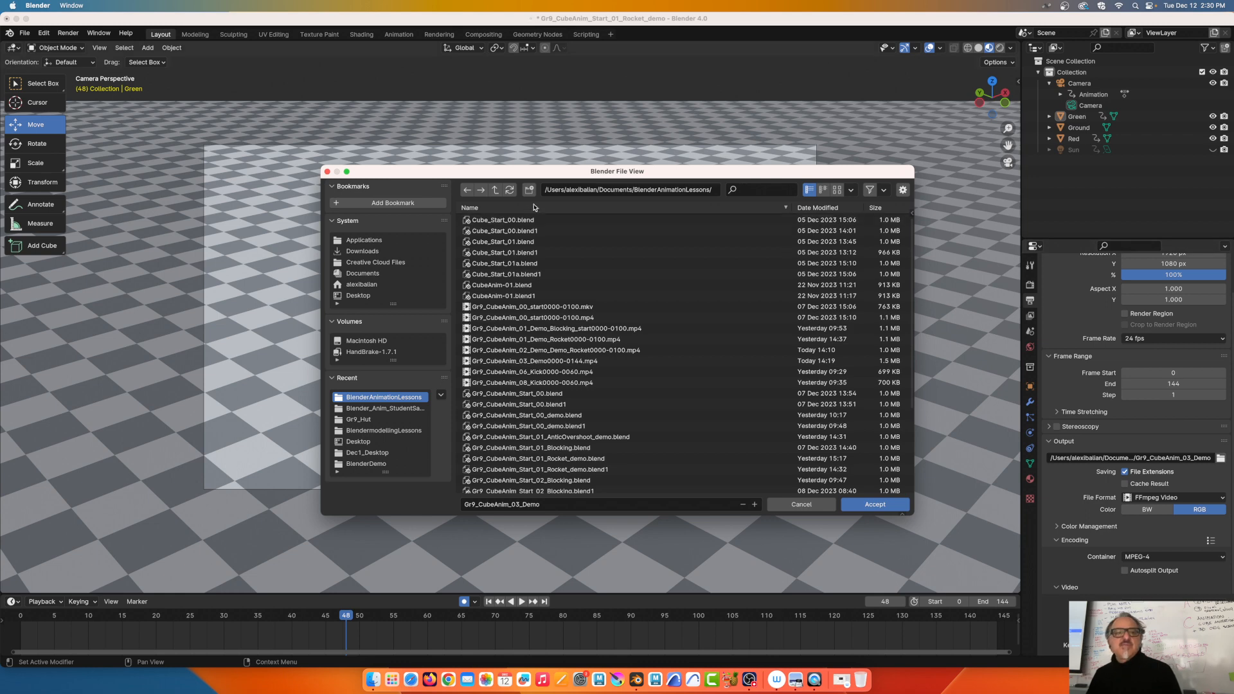
left_click(495, 189)
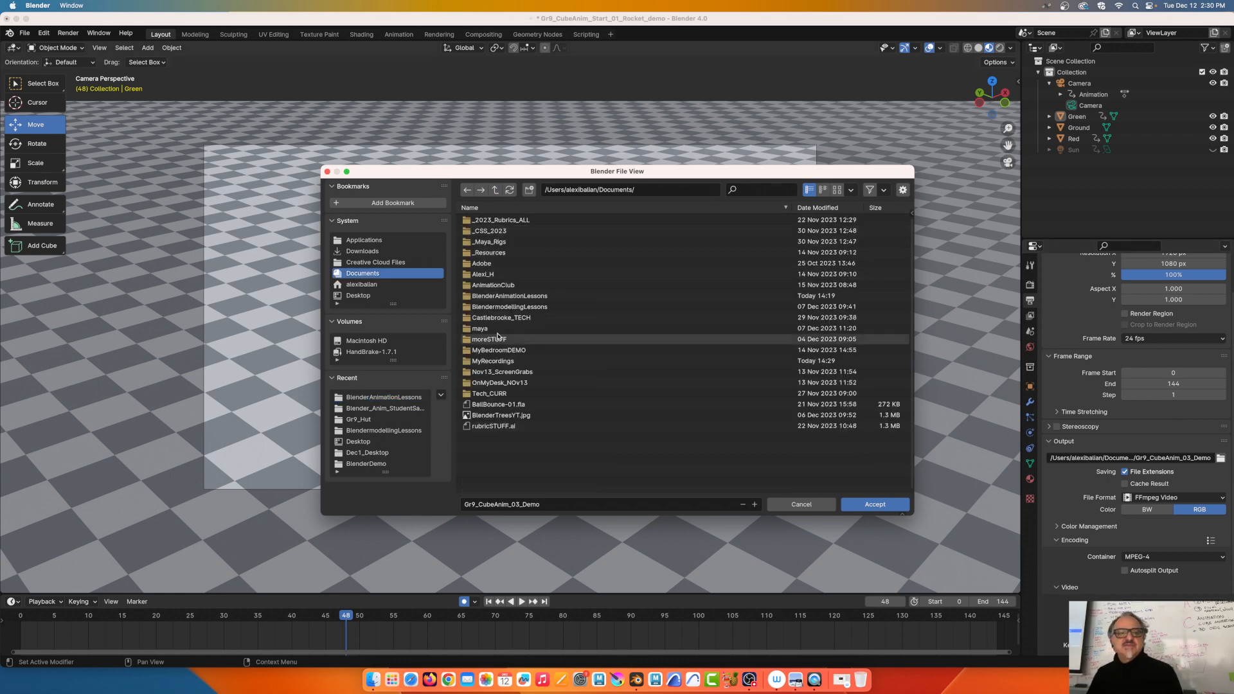
left_click(509, 296)
left_click(874, 504)
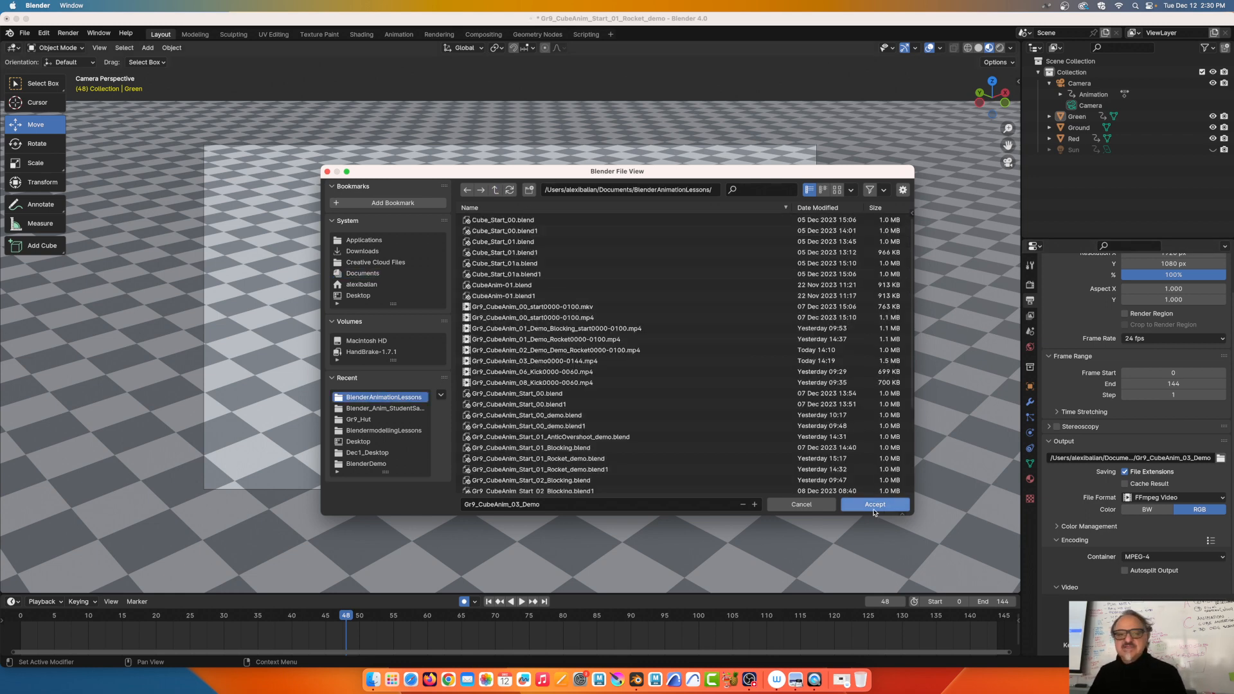
left_click(855, 504)
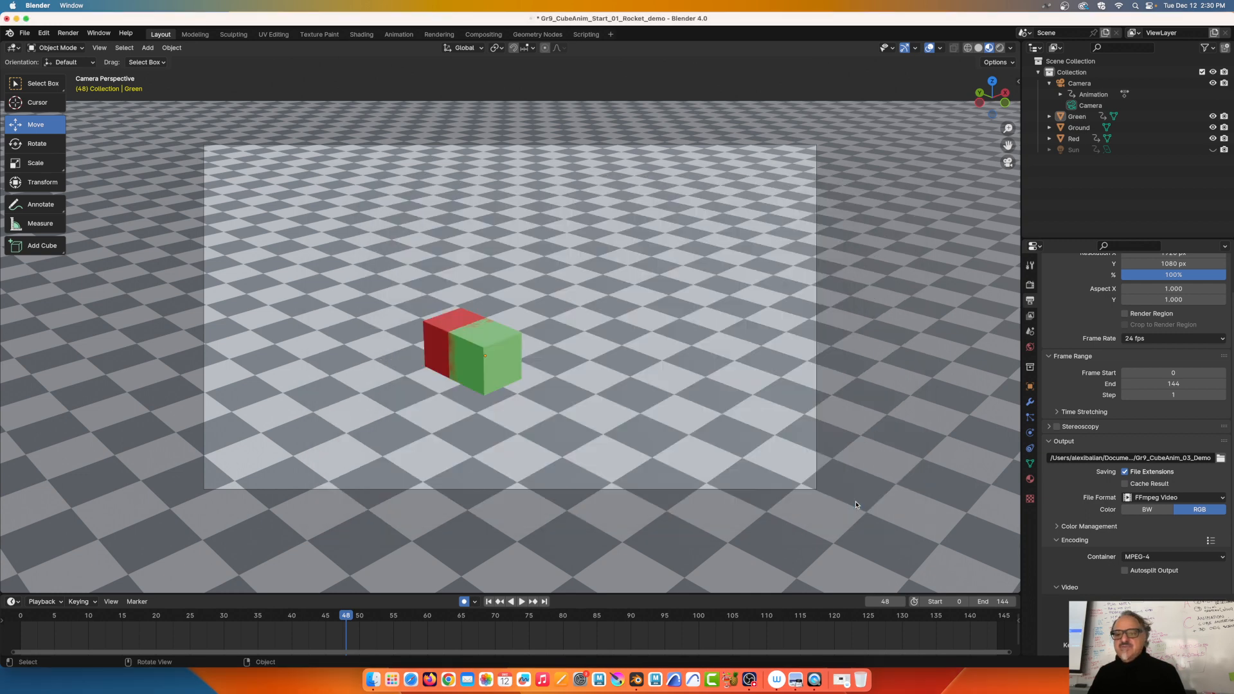
Rename the output file to Gr9_CubeAnim_04_Demo
left_click(1176, 458)
left_click(1176, 459)
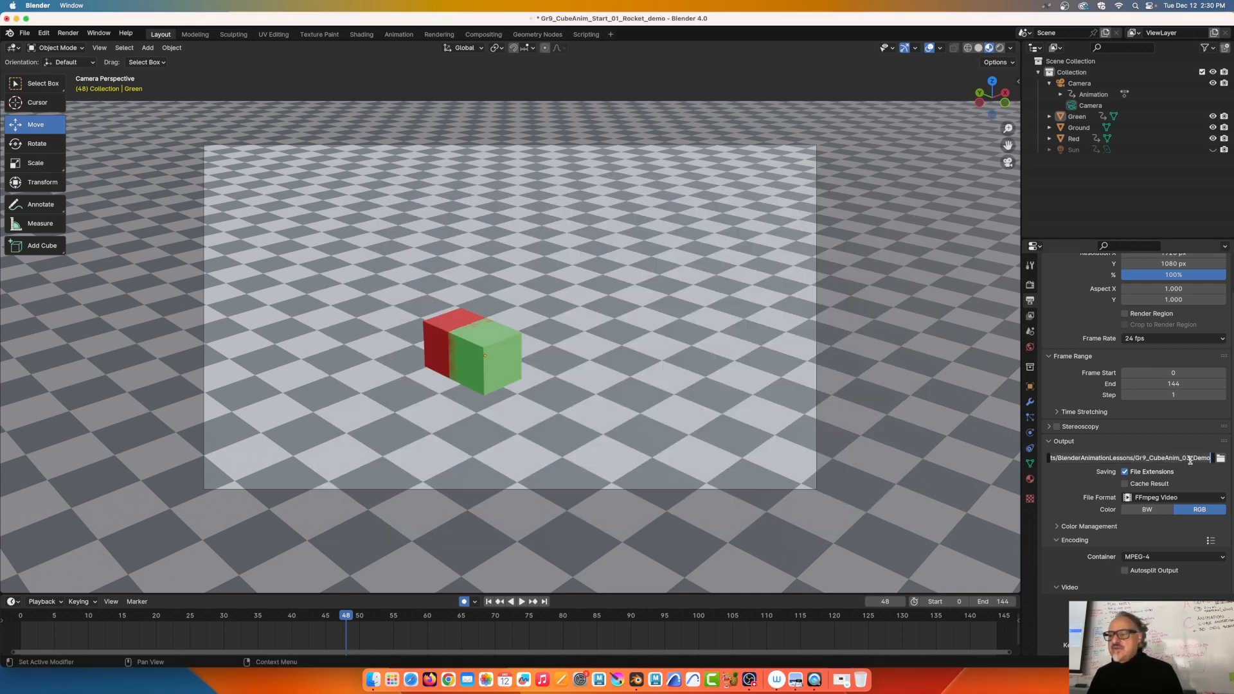
left_click_drag(1186, 460, 1211, 459)
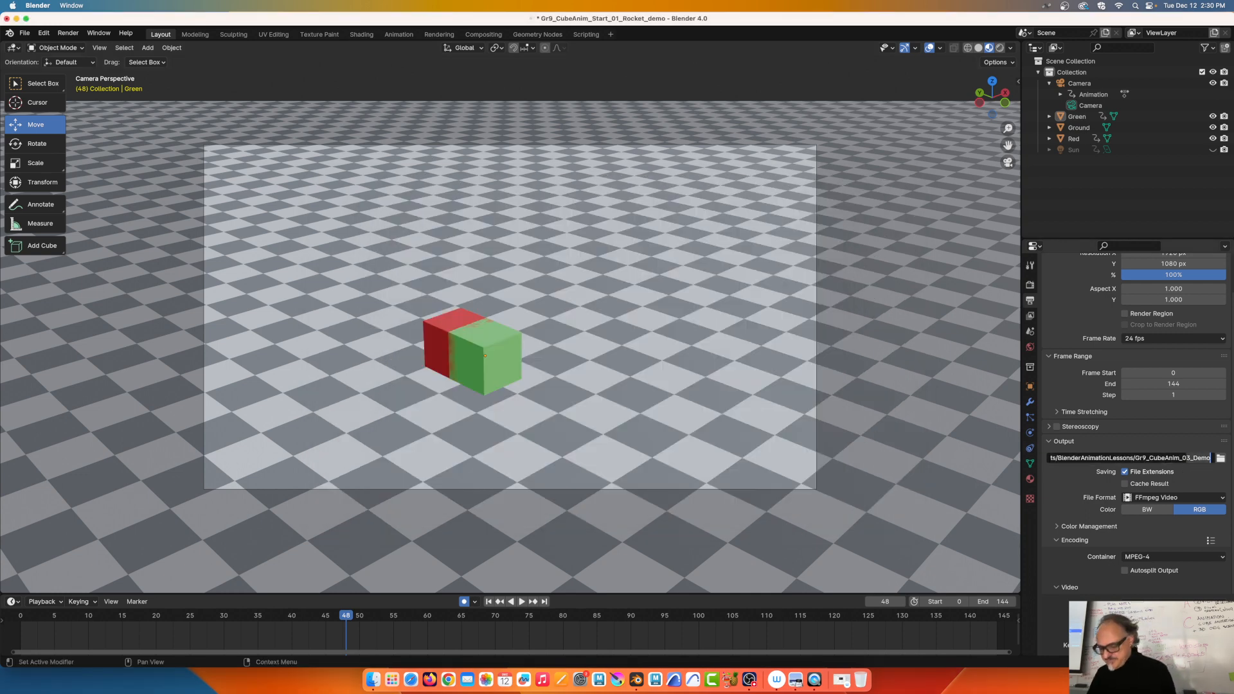
type("4_De")
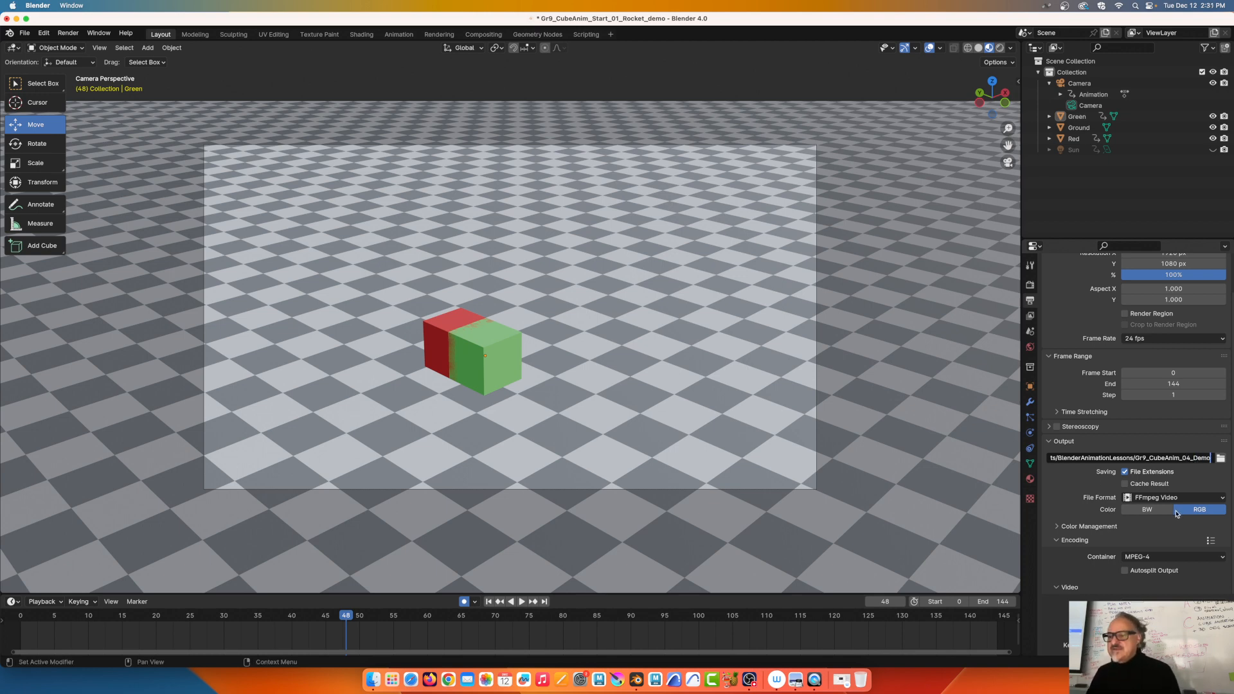
key("Return")
Keep FFmpeg Video as the output file format
left_click(1221, 500)
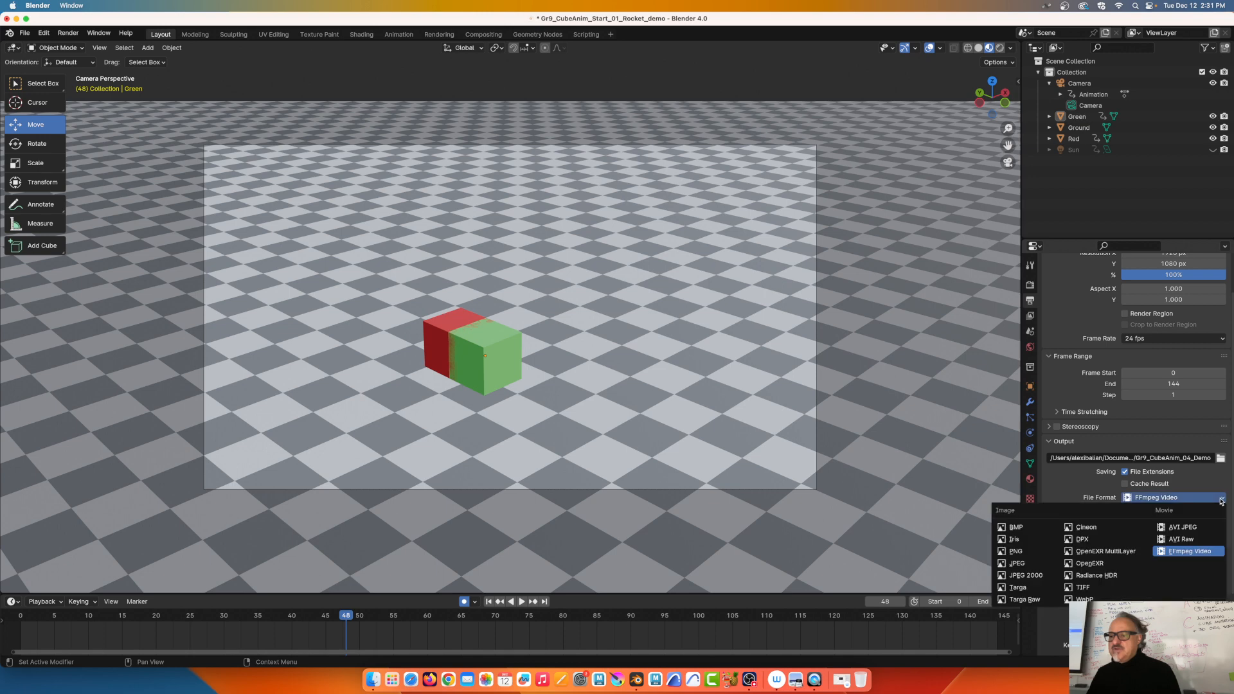
left_click(1177, 551)
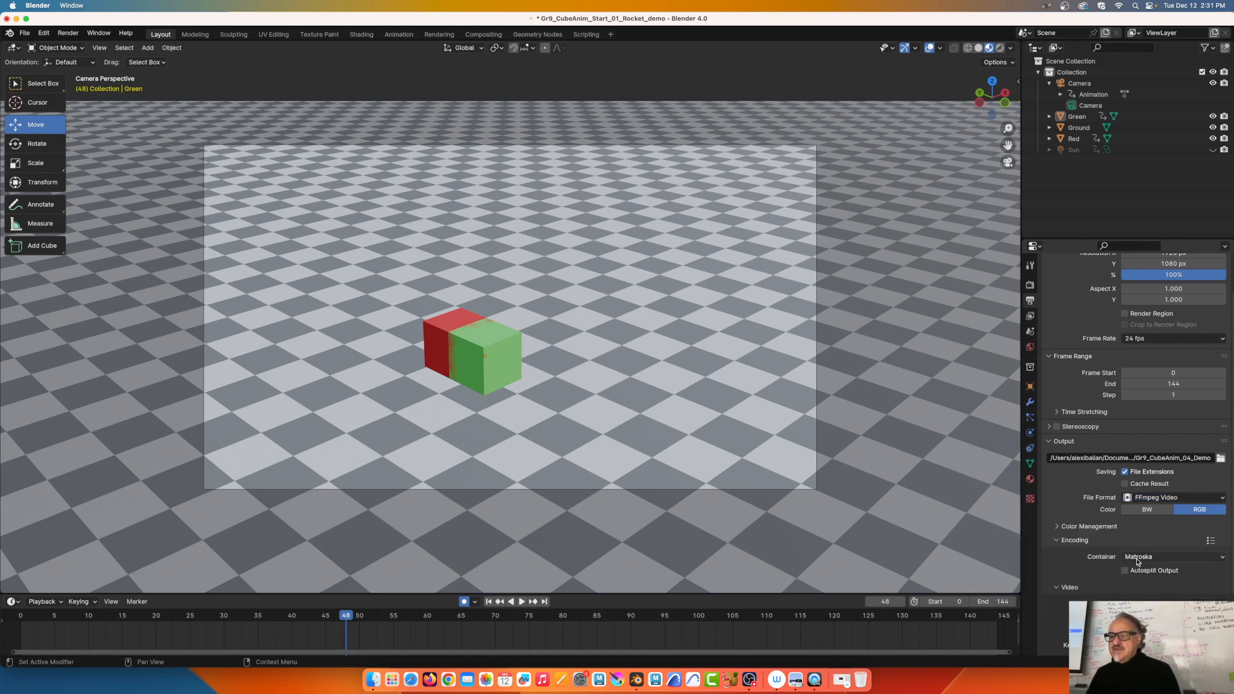
scroll(1161, 569, "down", 2)
Choose the MPEG-4 container and High Quality output quality for the H.264 video
left_click(1163, 512)
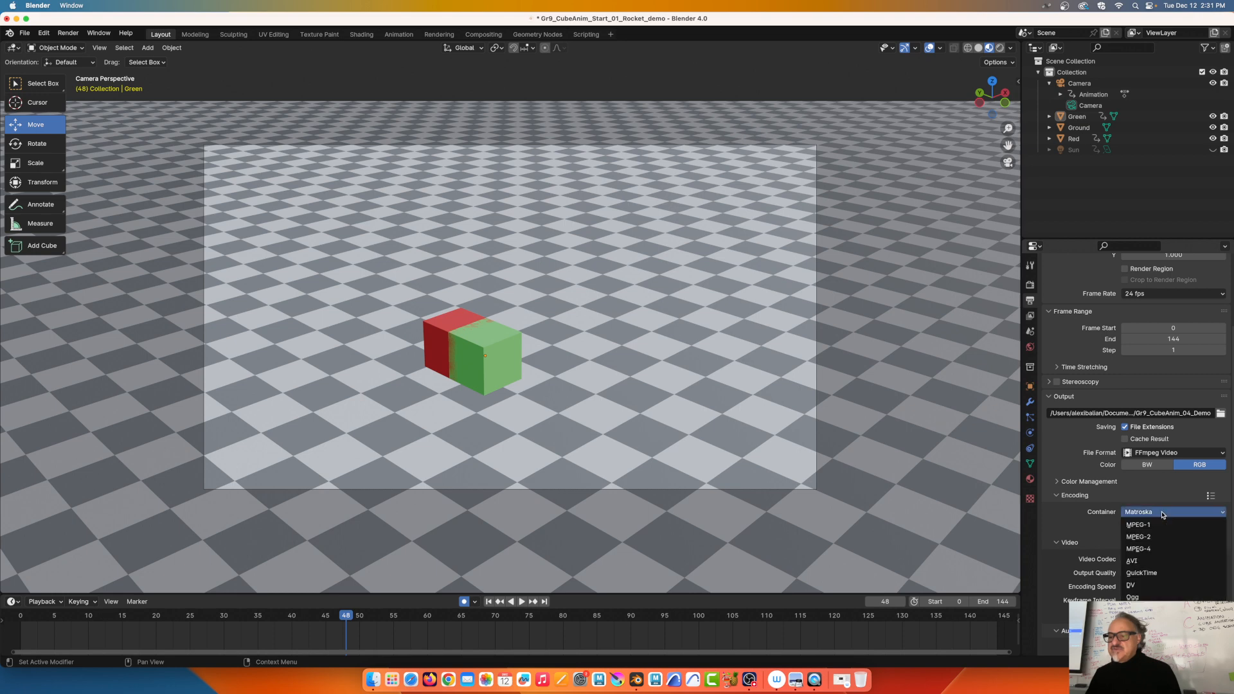
left_click(1147, 549)
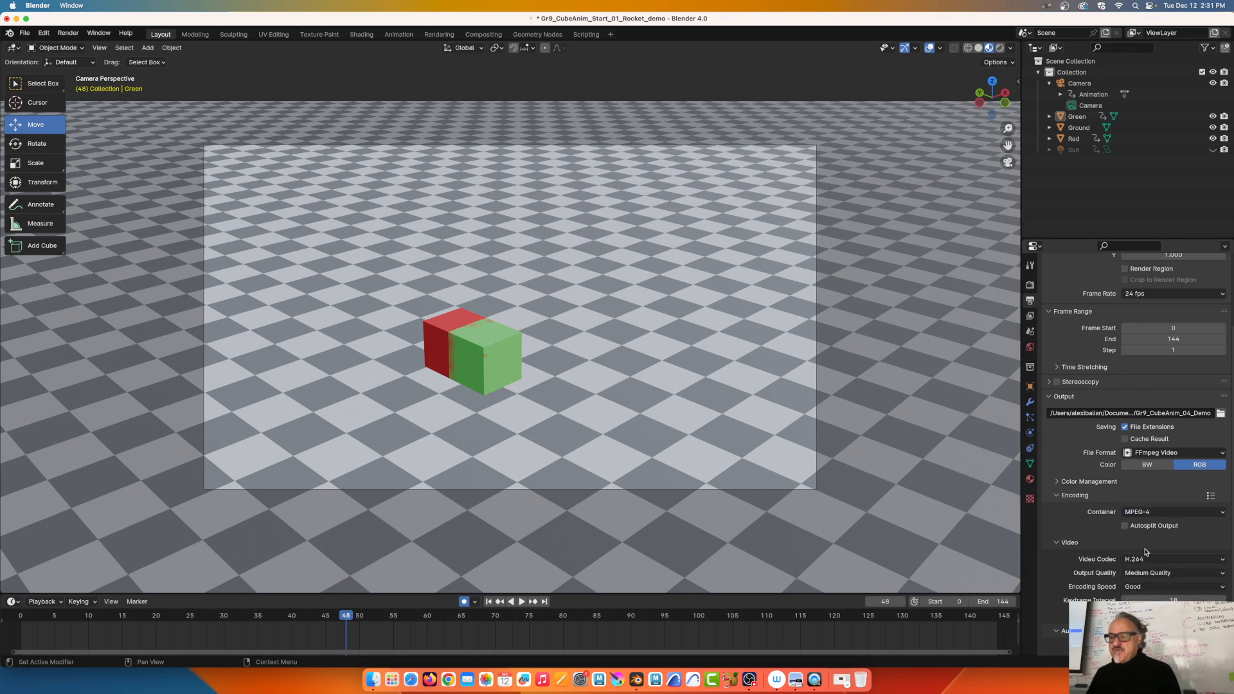
left_click(1192, 566)
key("Escape")
left_click(1175, 574)
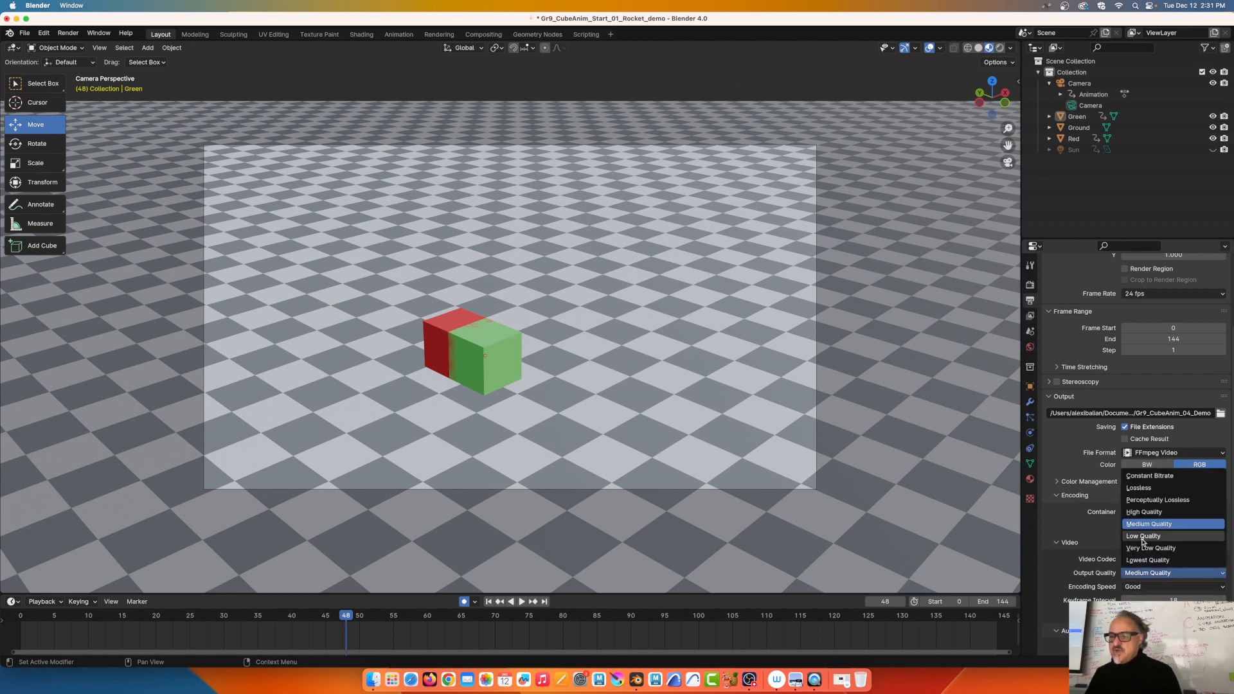
left_click(1138, 512)
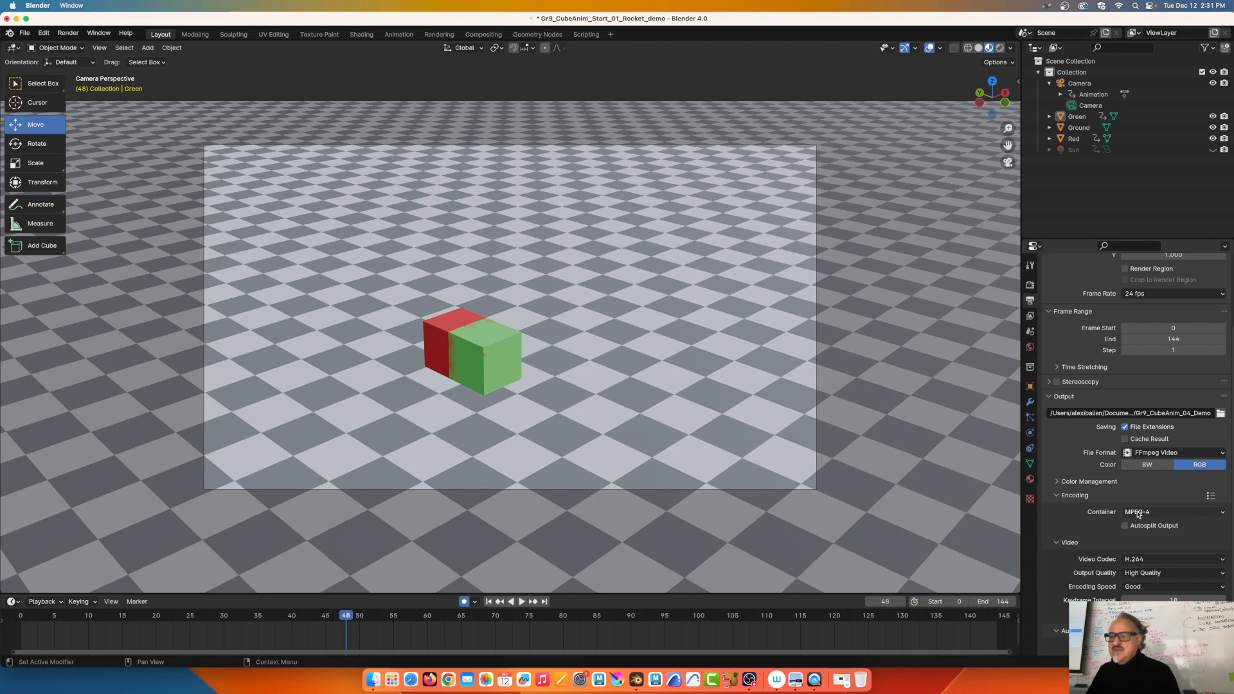
left_click(1151, 412)
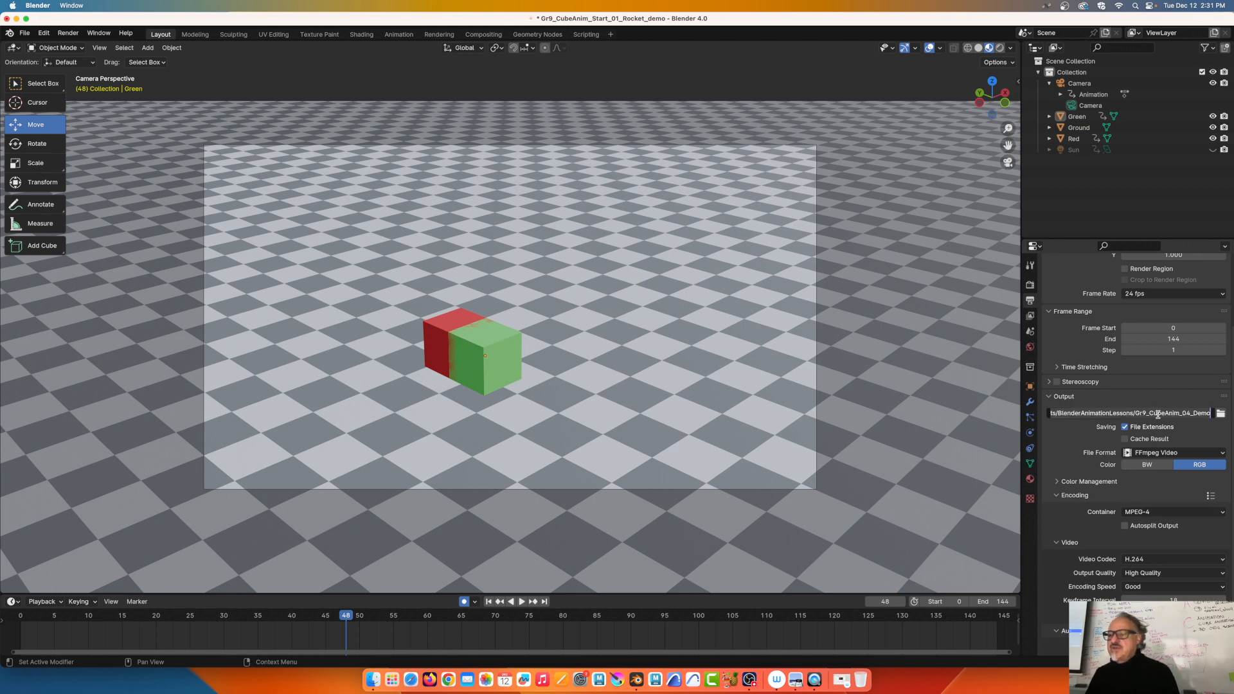
Replace Gr9_CubeAnim_04_Demo in the output path with the student's name plus _CubeAnimation
left_click(1157, 414)
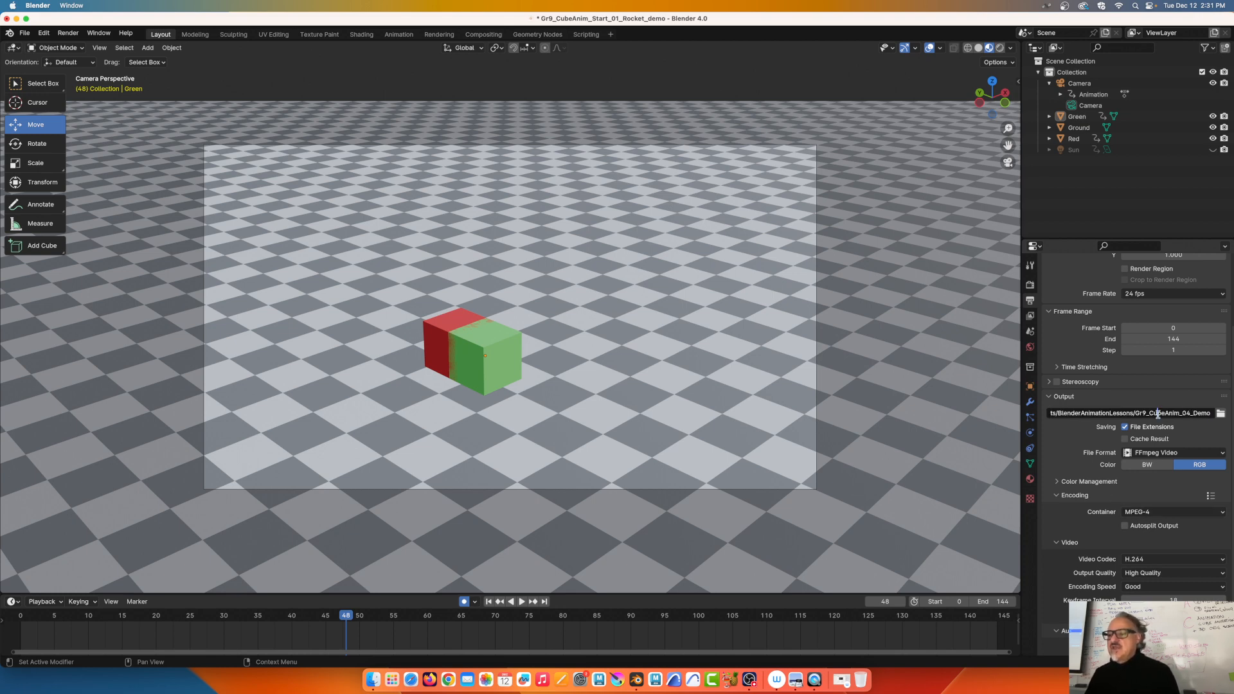
left_click(1212, 413)
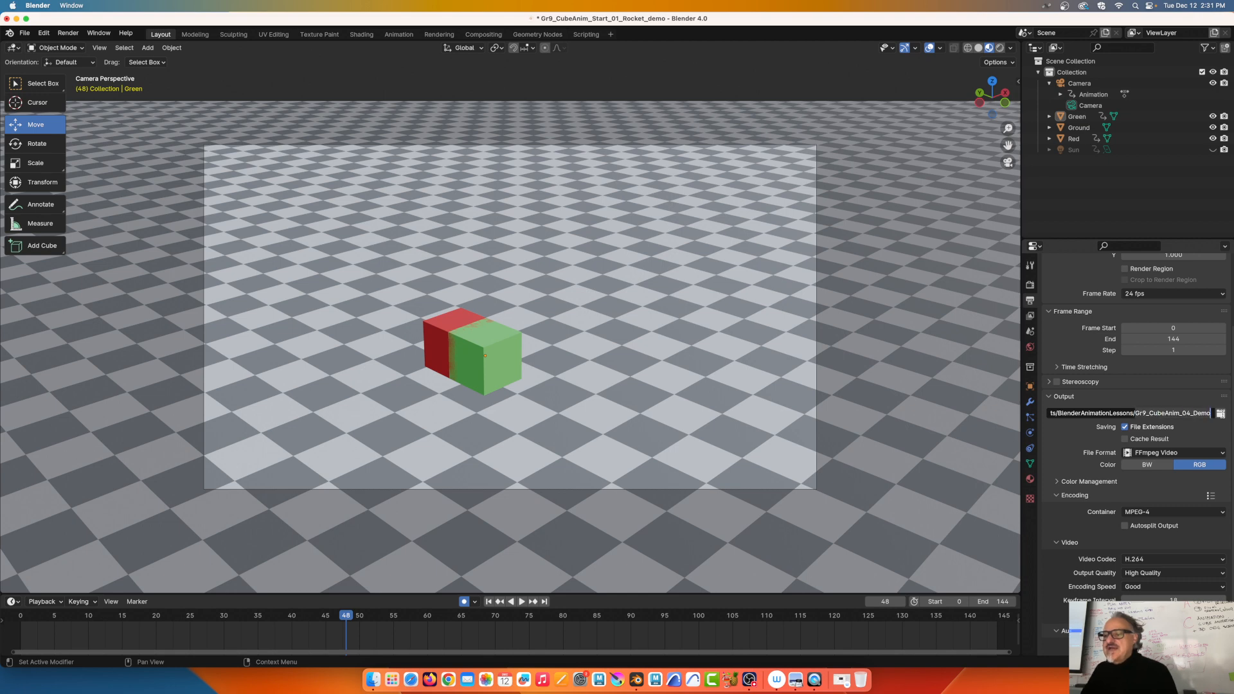
key("ctrl+BackSpace")
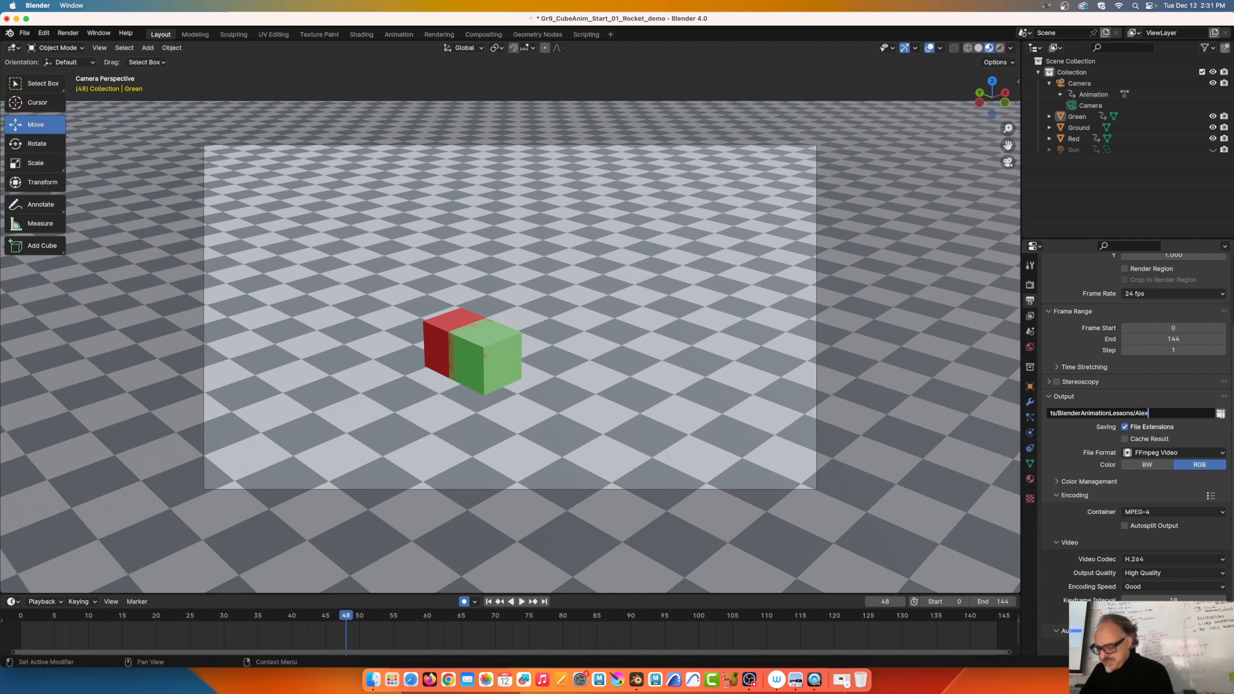
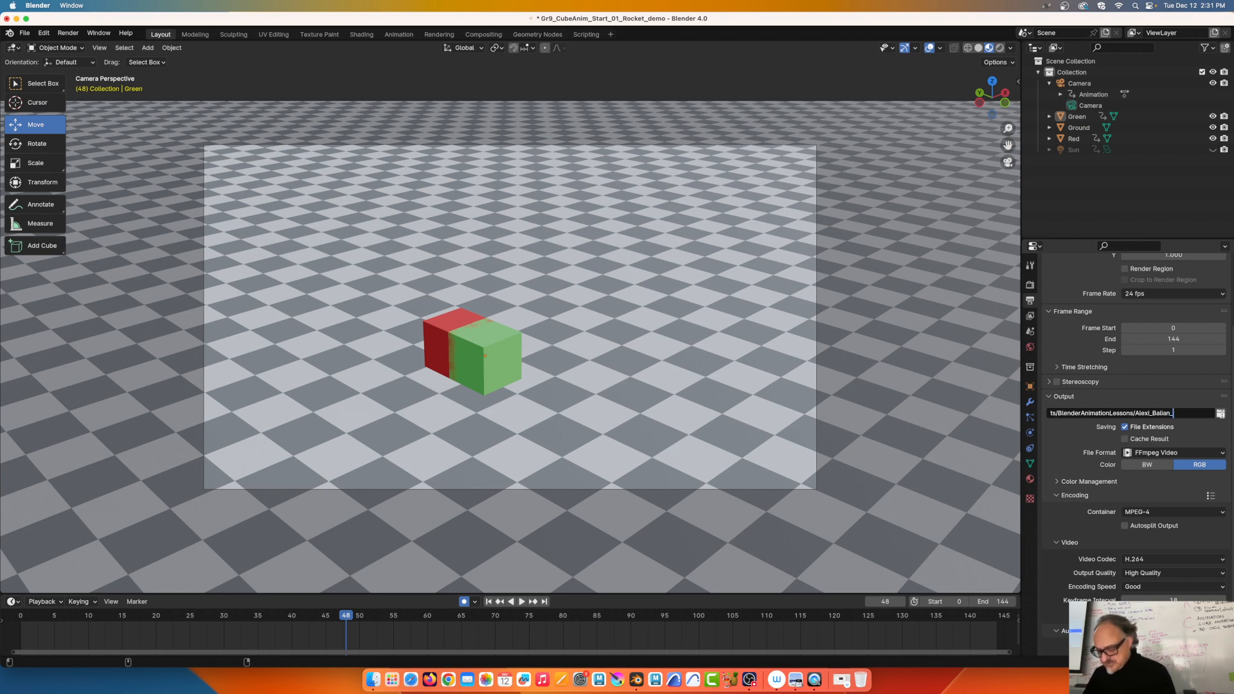
type("CubeAn")
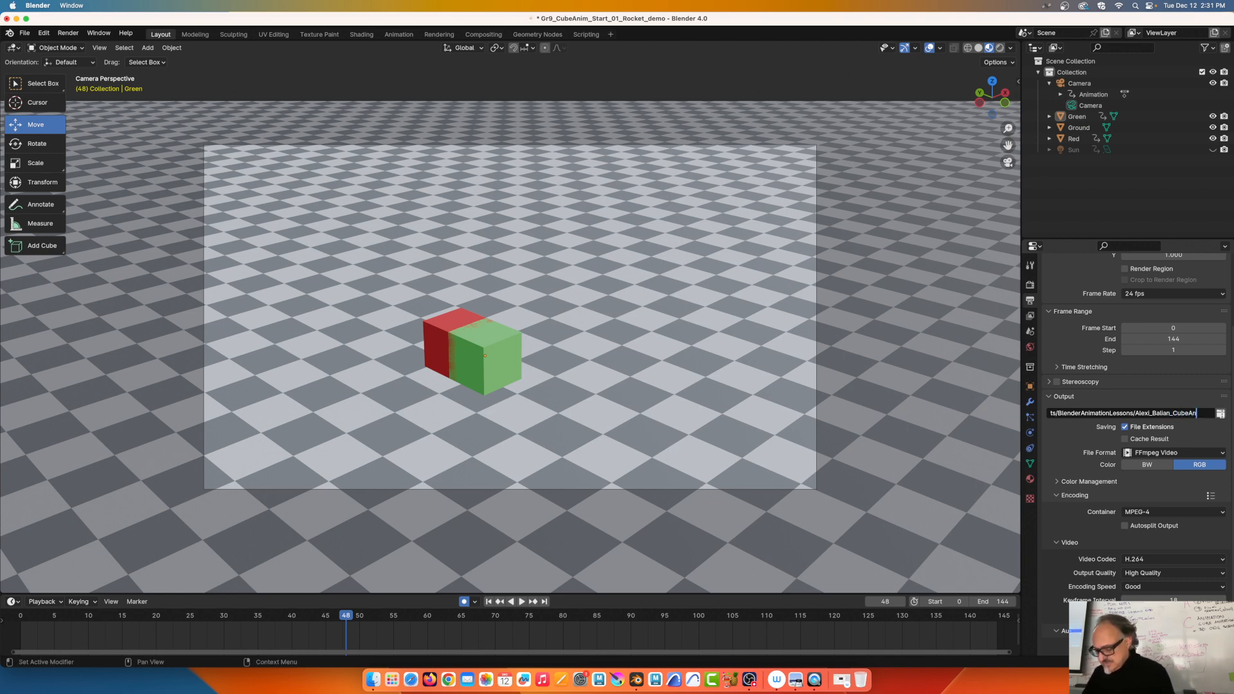
type("imation")
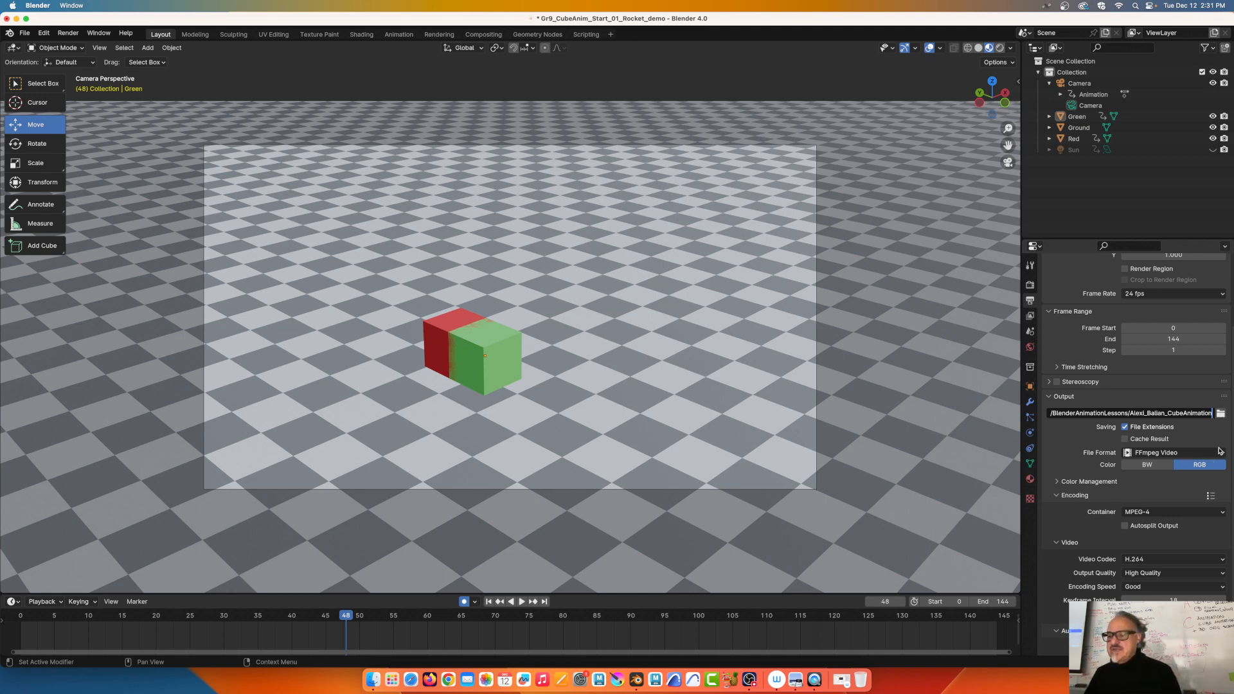
key("Return")
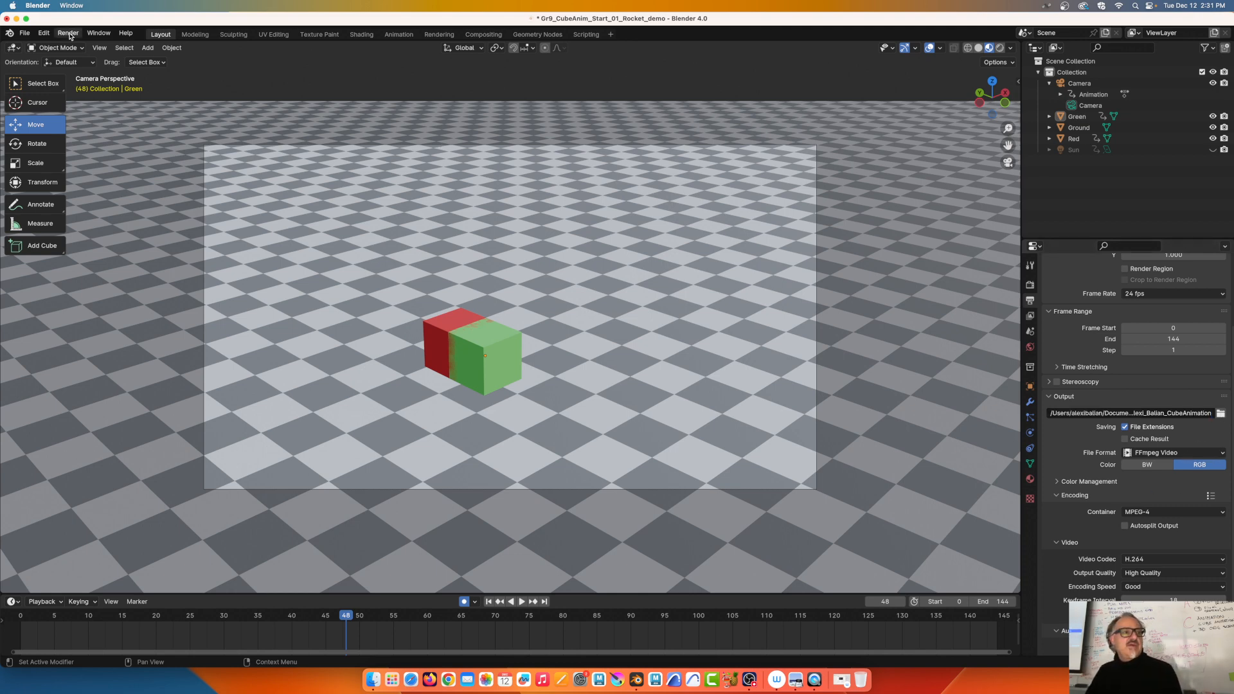
Start Render Animation for all 144 frames and minimize the render window
left_click(69, 33)
left_click(77, 57)
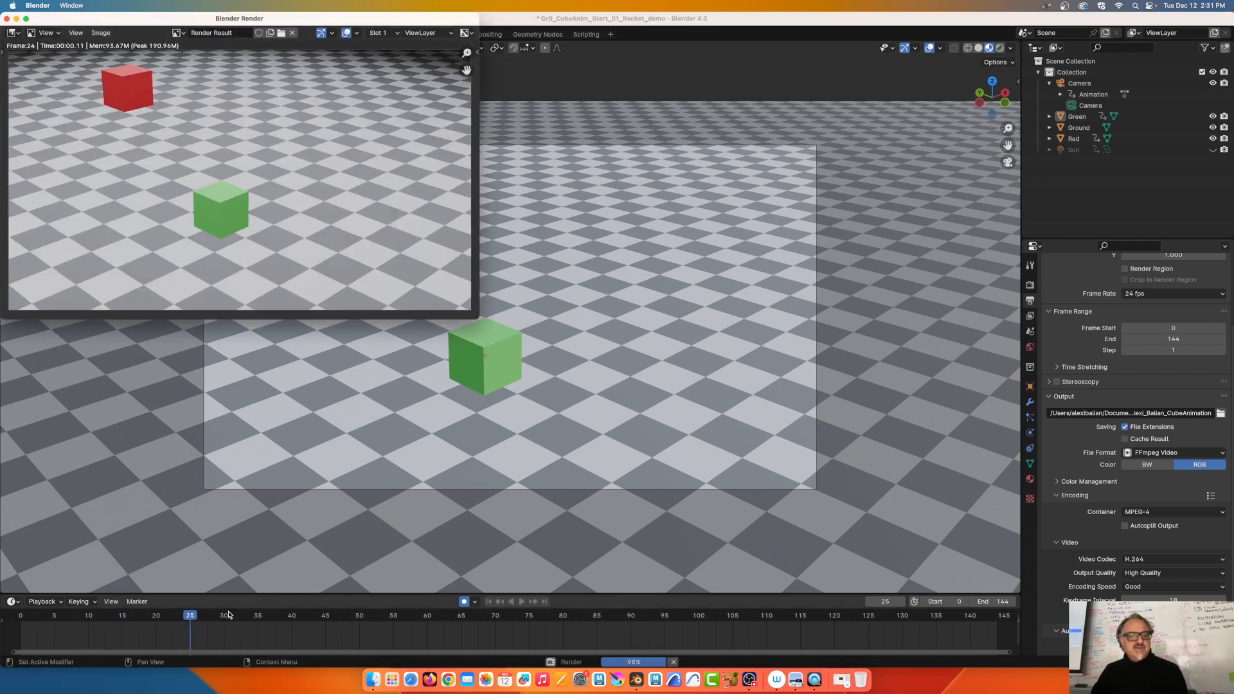
left_click(16, 19)
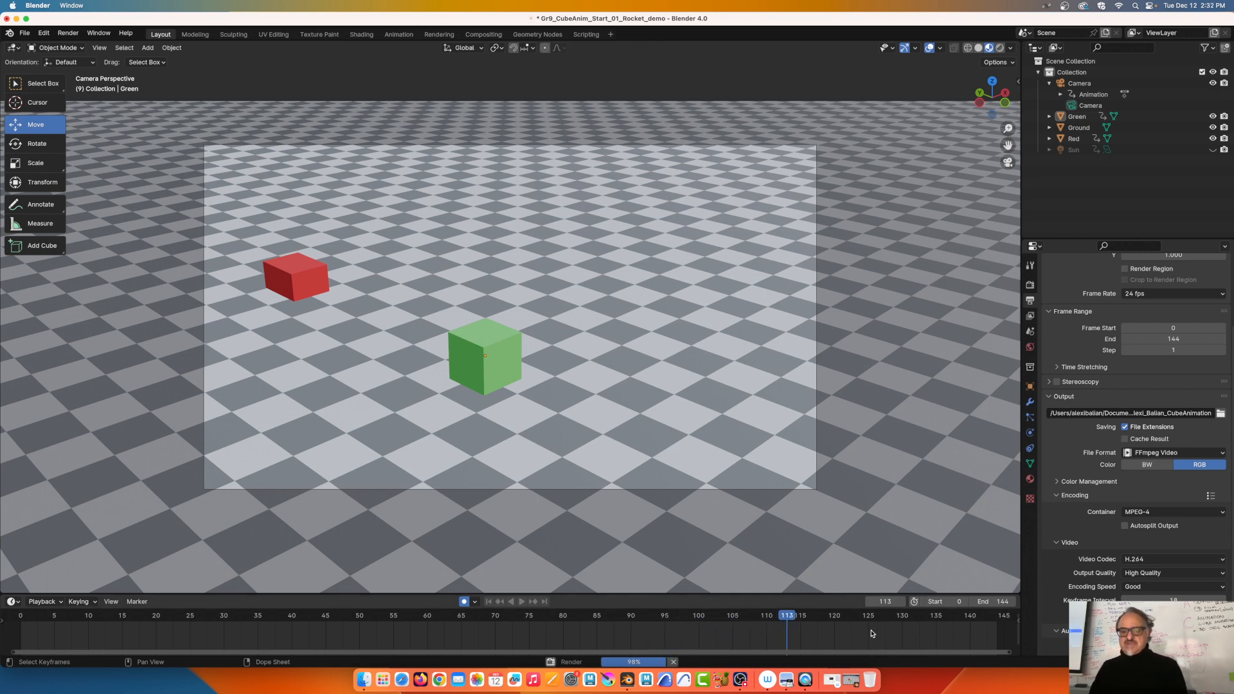
Set the timeline end frame to 100 and scrub from frame 48 to preview it
left_click(990, 601)
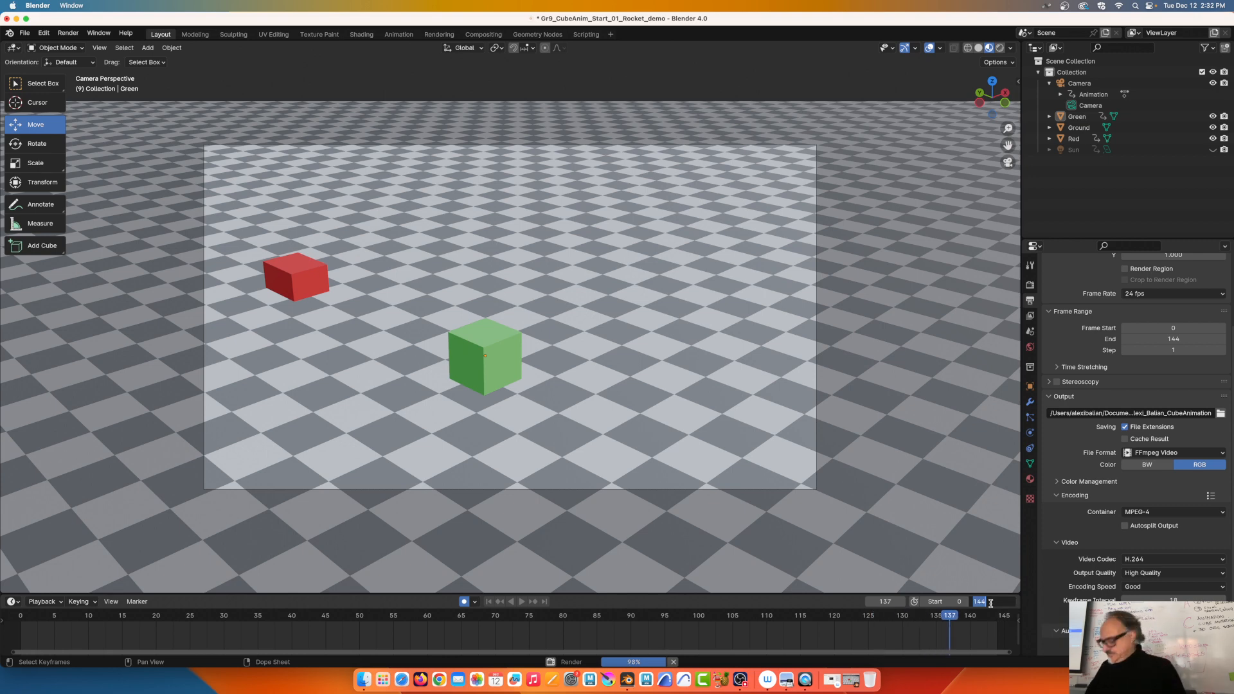
type("100")
key("Return")
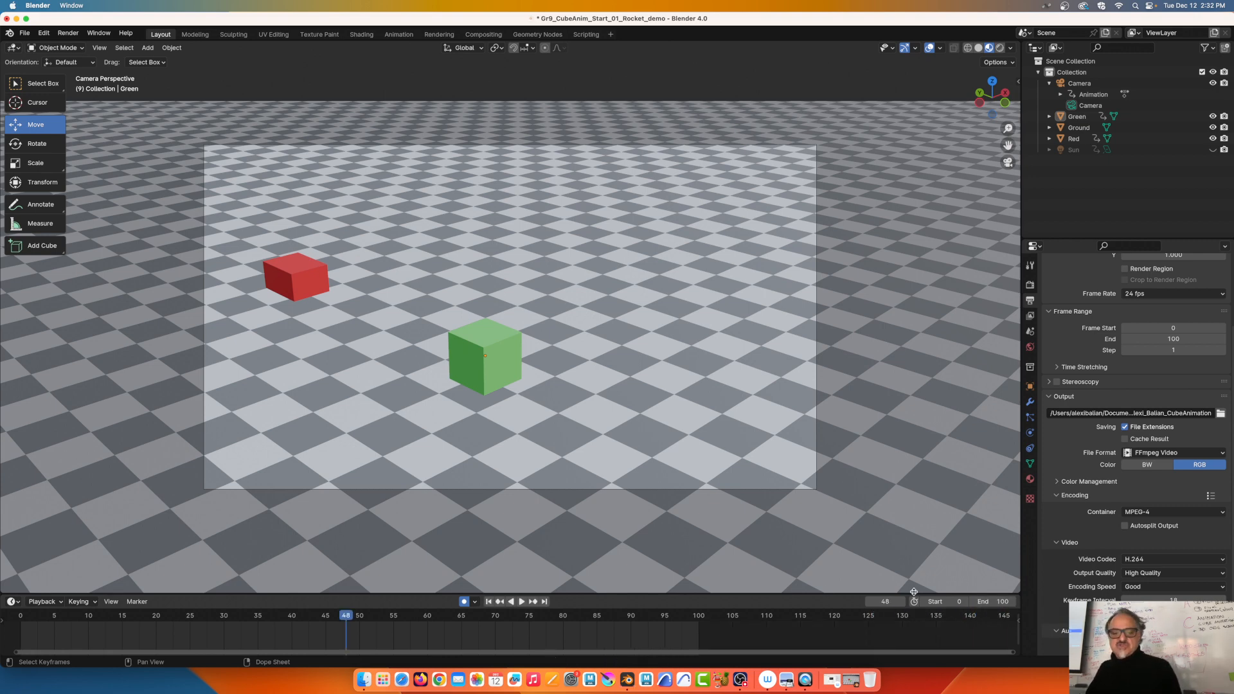
left_click(348, 618)
left_click_drag(348, 617, 649, 630)
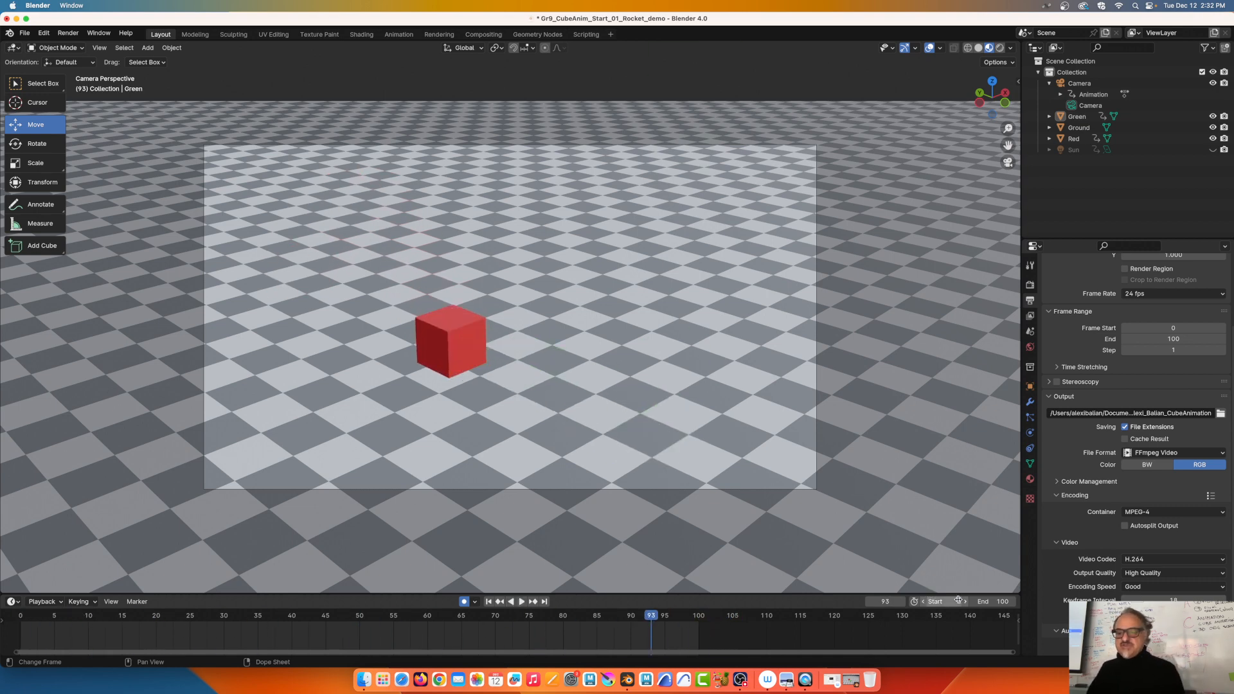
Restore the end frame to 144, adjust the timeline, and select the red cube
left_click(1000, 600)
type("144")
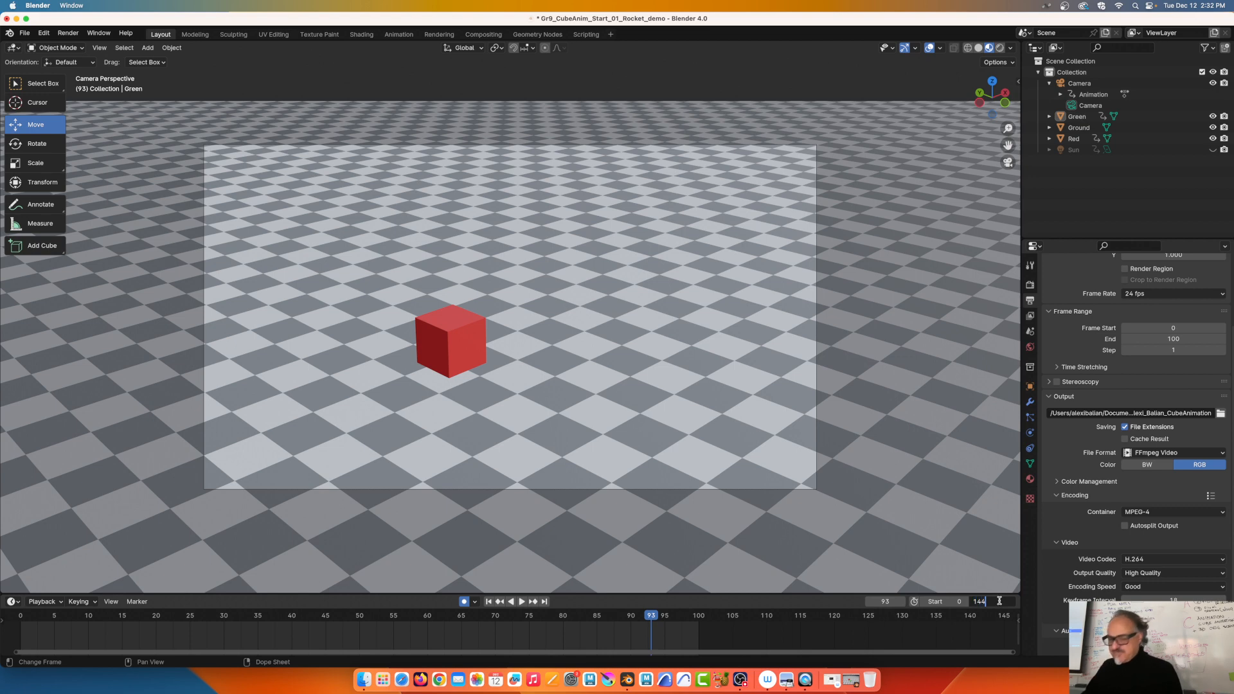
key("Return")
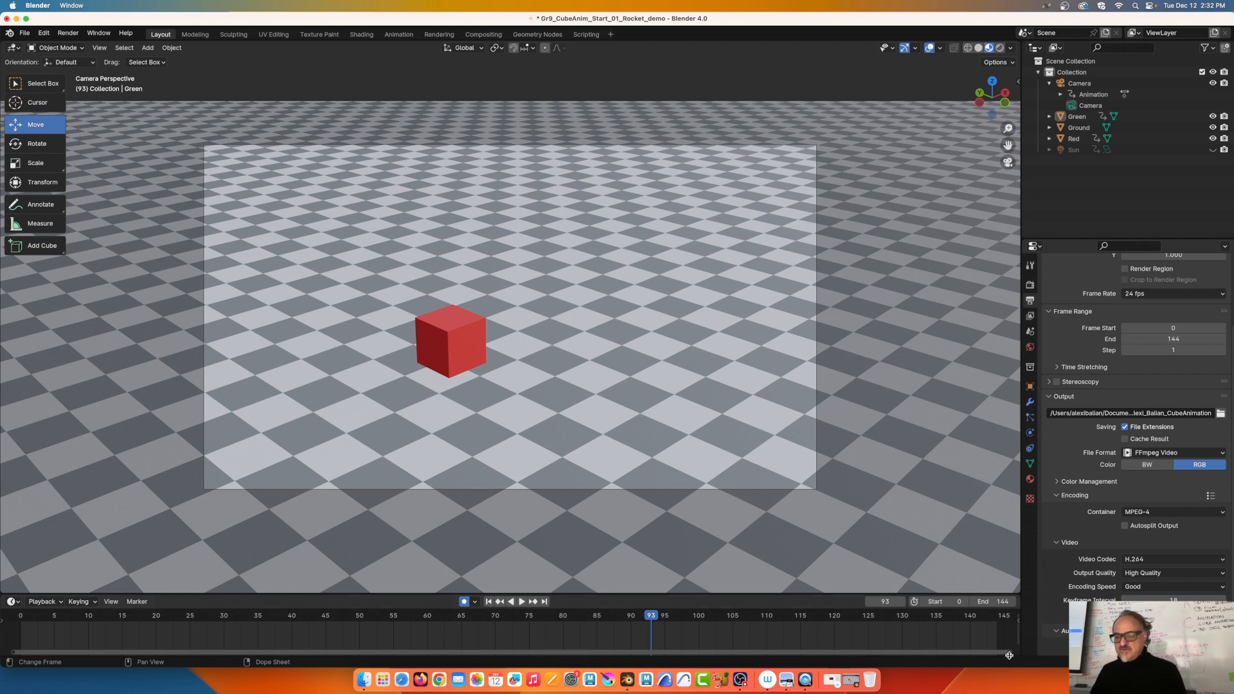
left_click_drag(1010, 653, 389, 623)
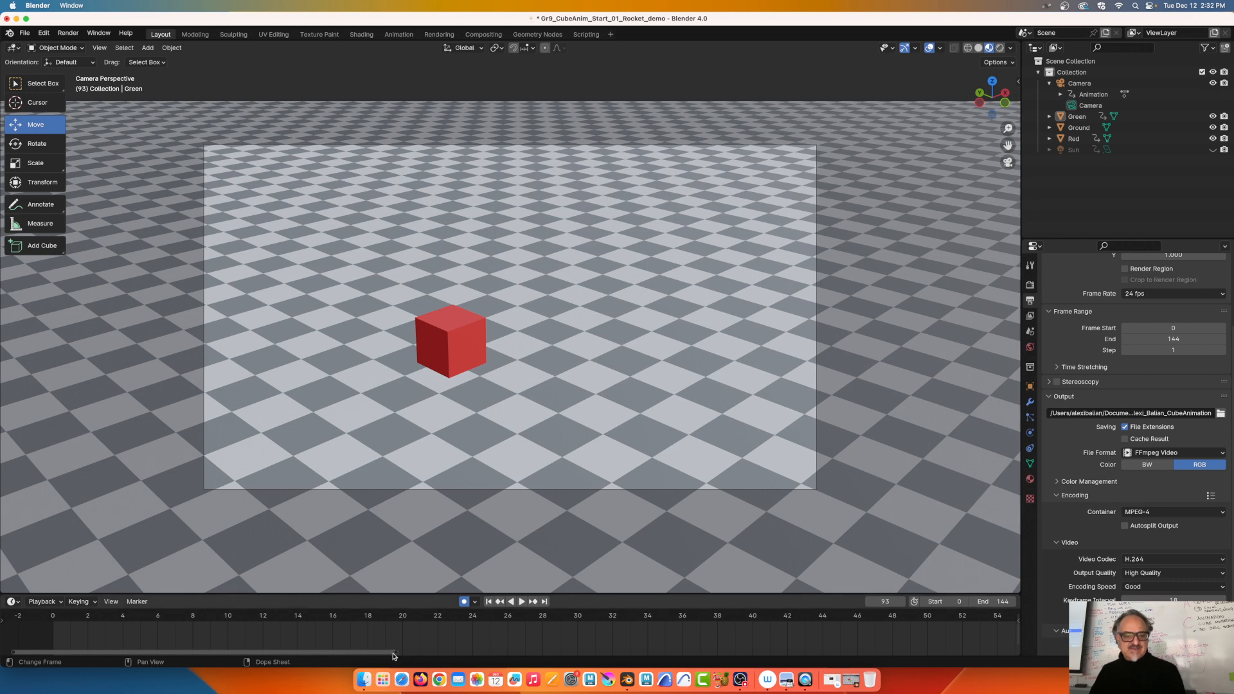
left_click_drag(395, 655, 1020, 680)
mouse_move(12, 654)
left_mouse_down()
mouse_move(541, 657)
mouse_move(2, 651)
left_mouse_up()
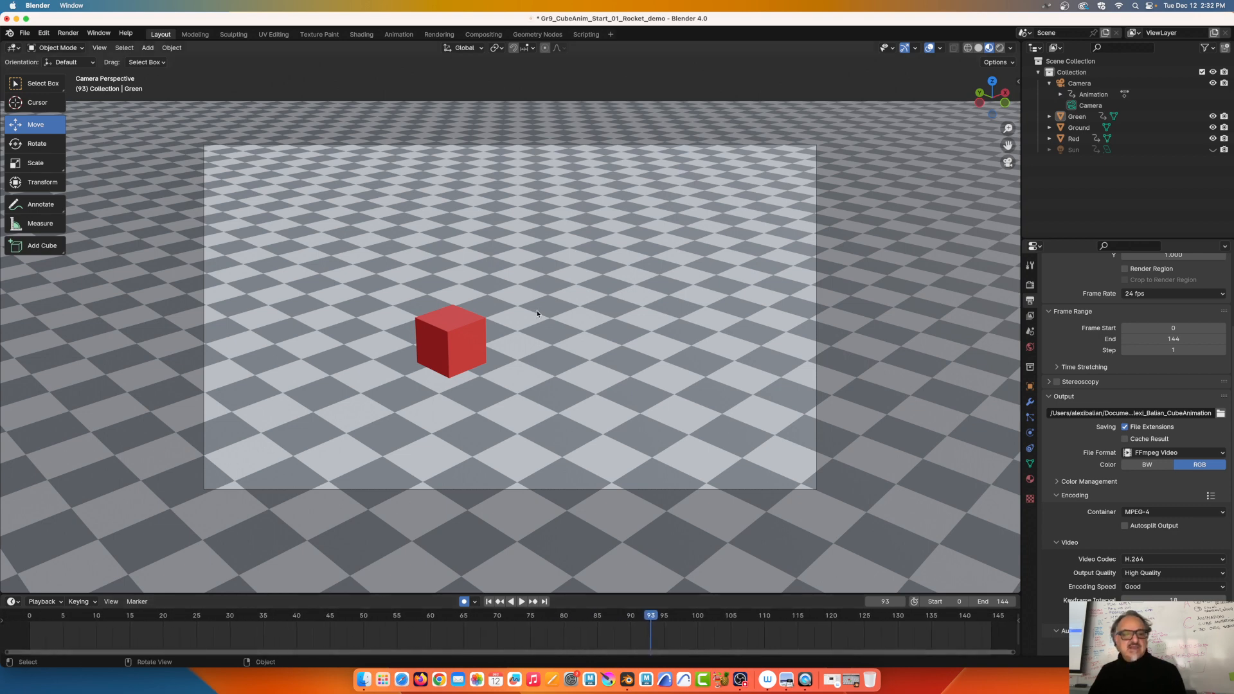
left_click(451, 337)
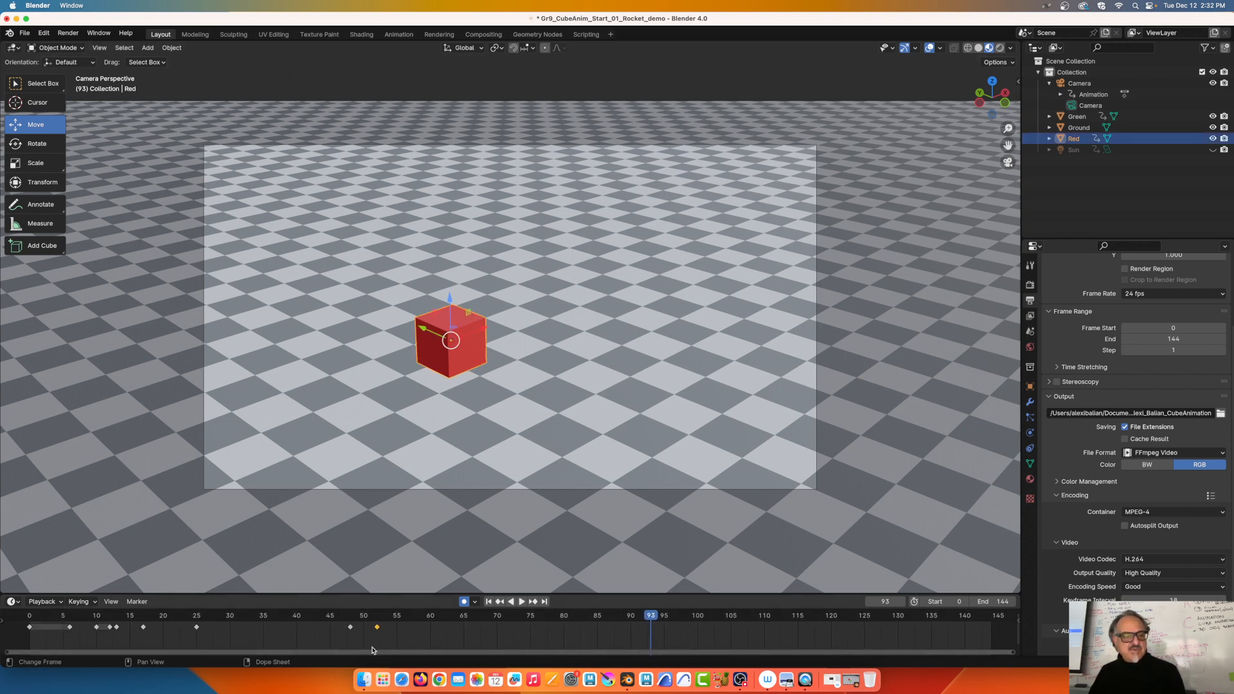
Frame all of the red cube's keyframes in the timeline and open the sidebar's View tab
scroll(603, 635, "down", 8)
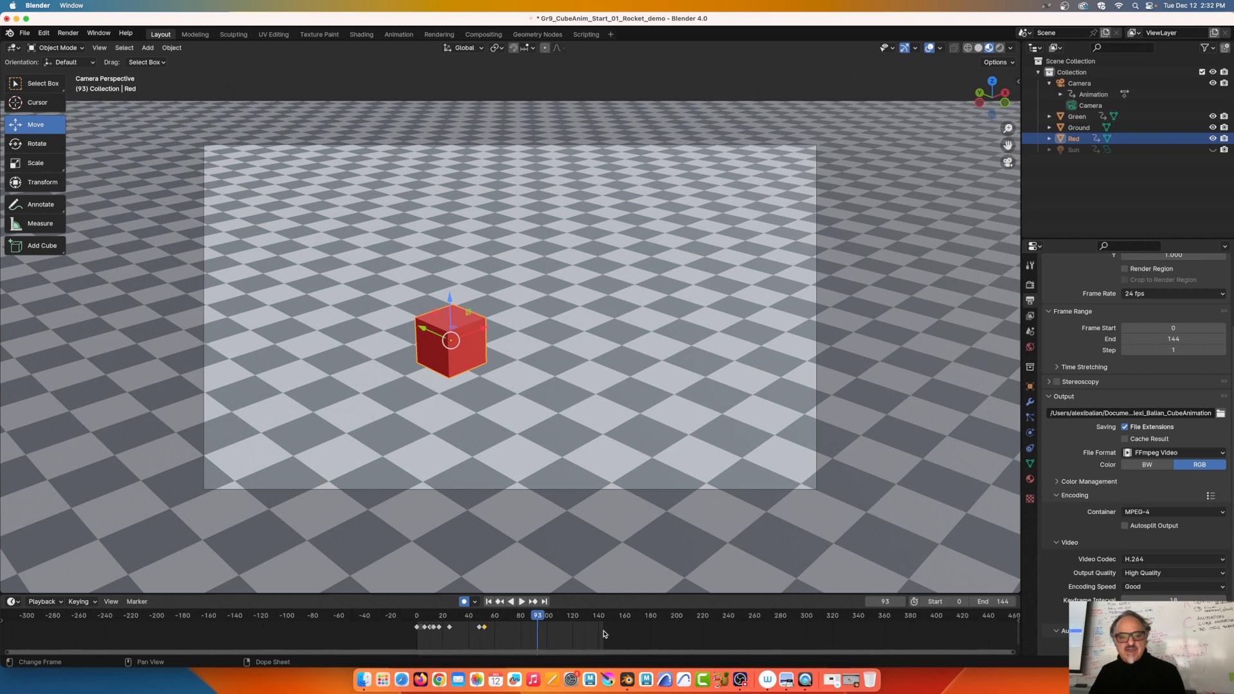
scroll(604, 635, "up", 10)
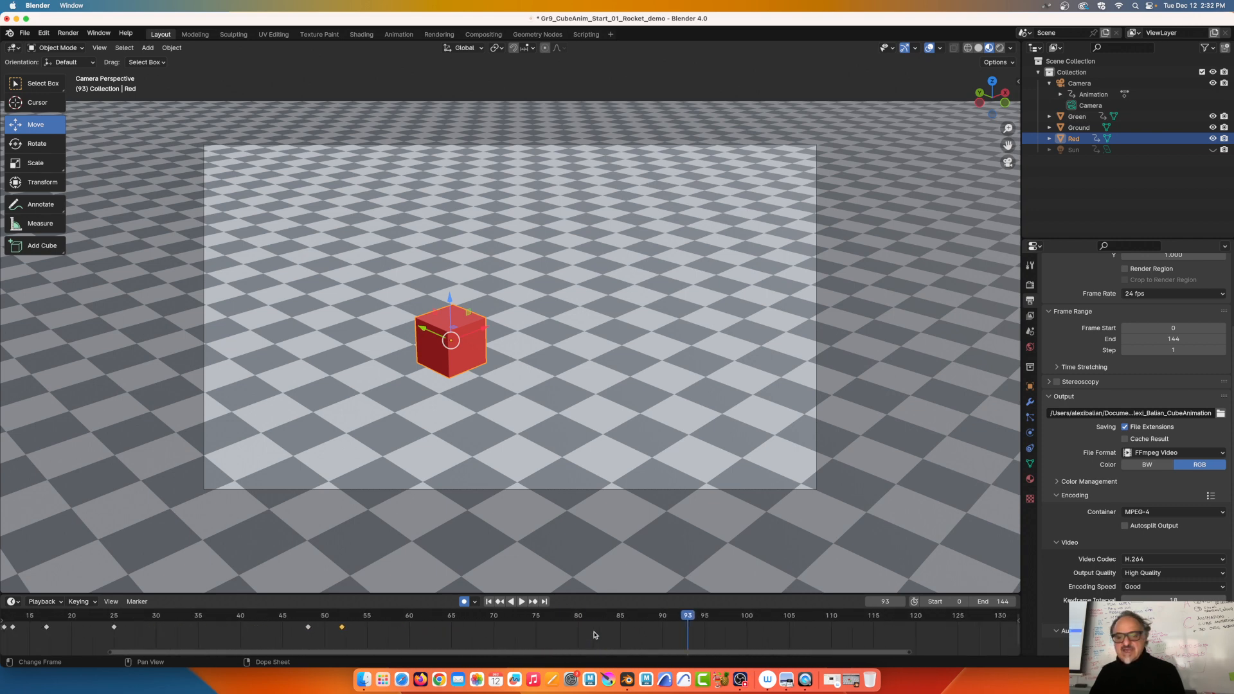
scroll(595, 634, "up", 5)
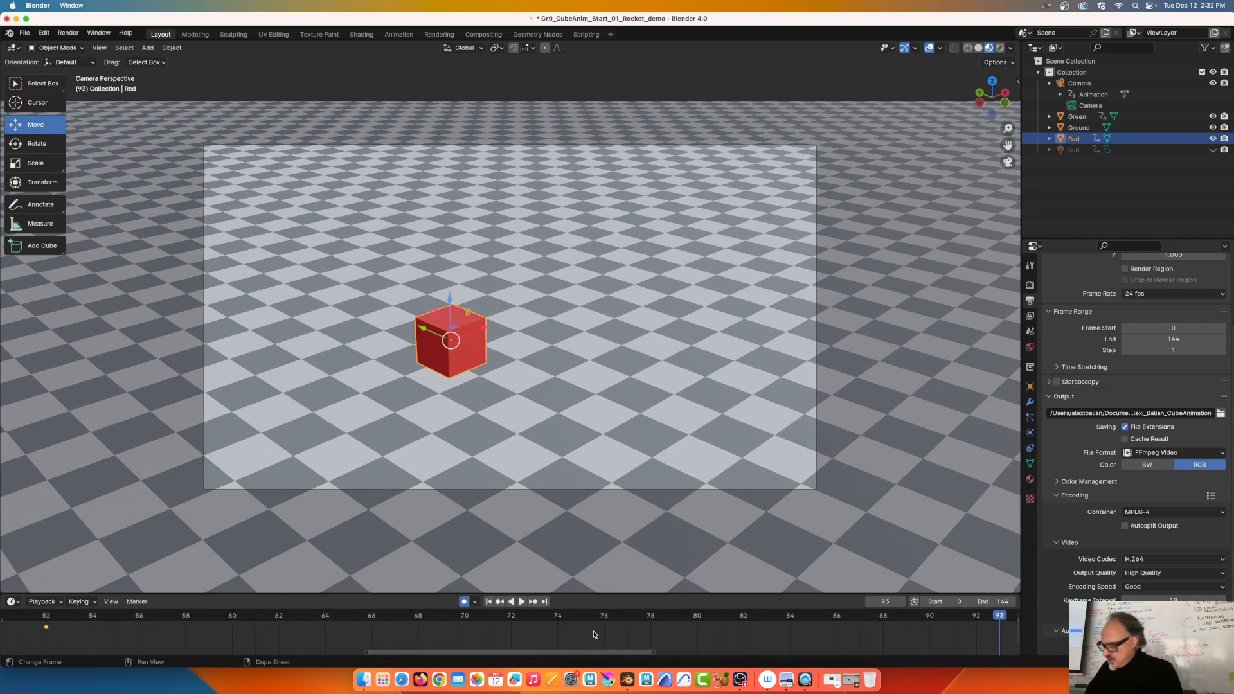
key("Home")
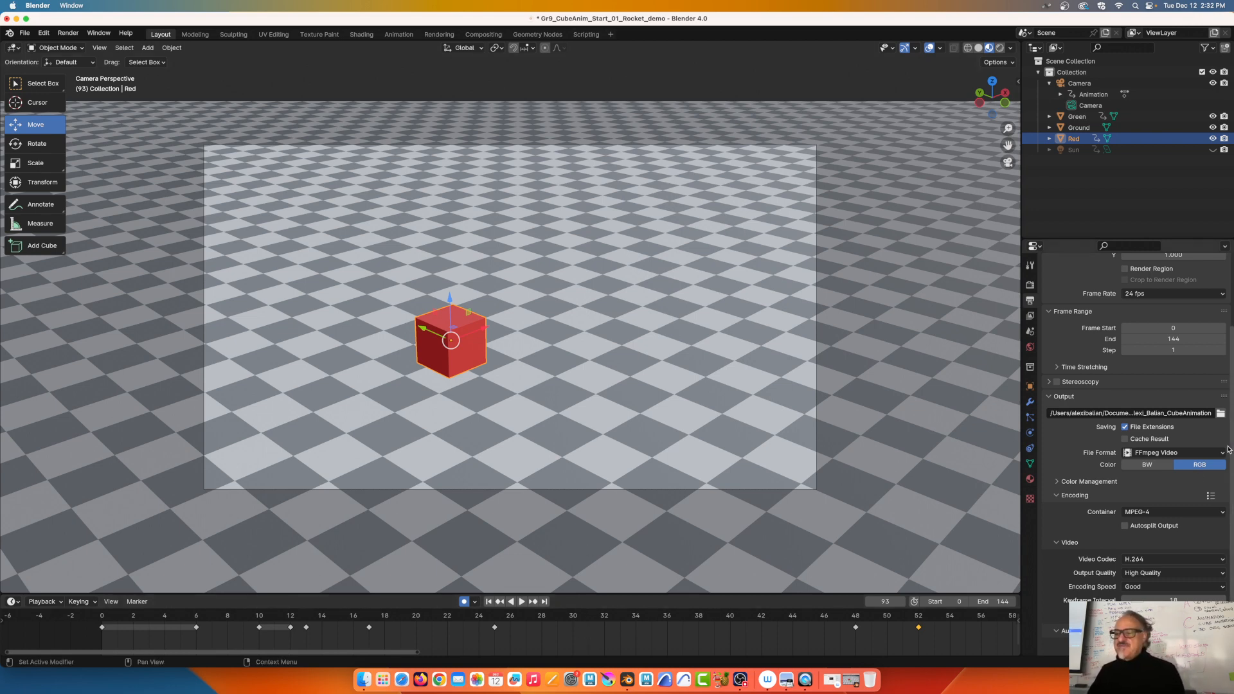
key("n")
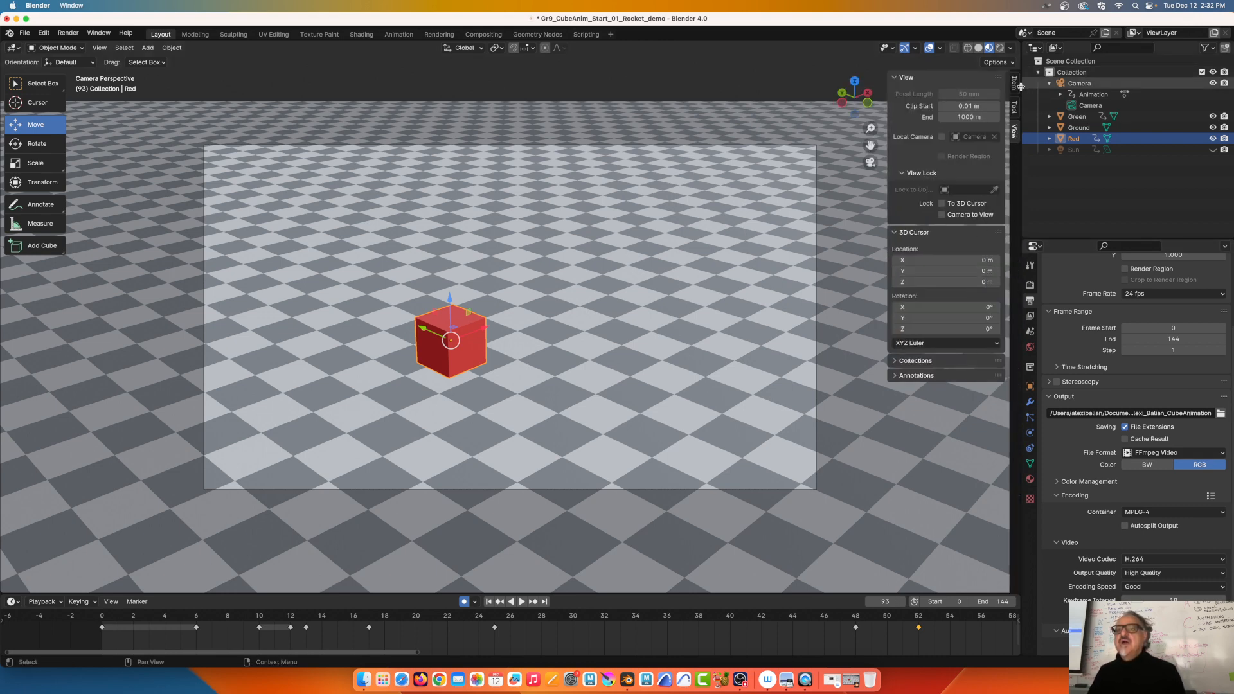
Check Camera to View under View Lock, then close the sidebar
left_click(941, 215)
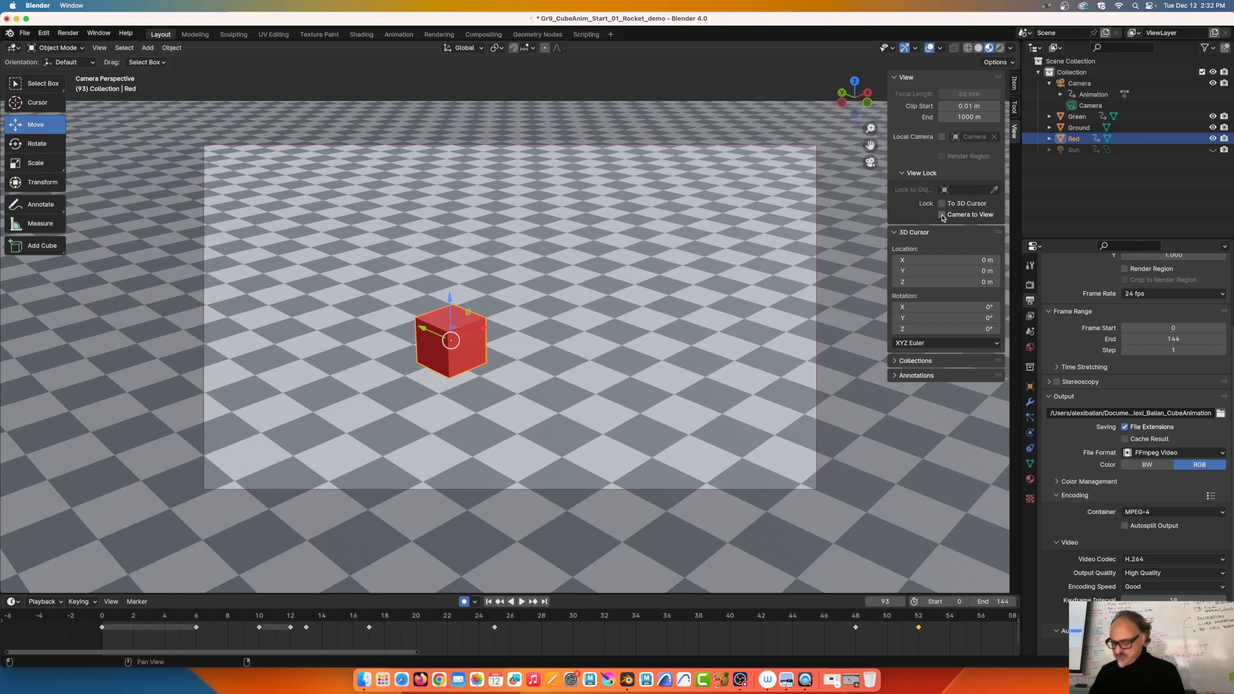
key("n")
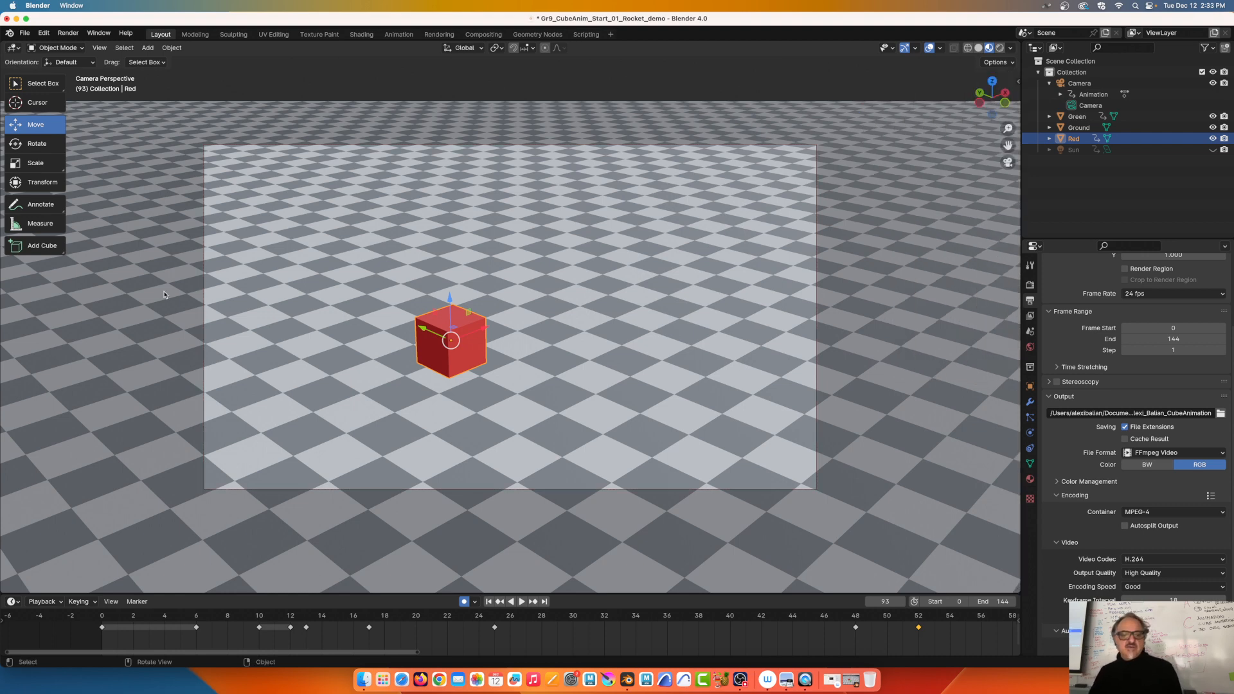